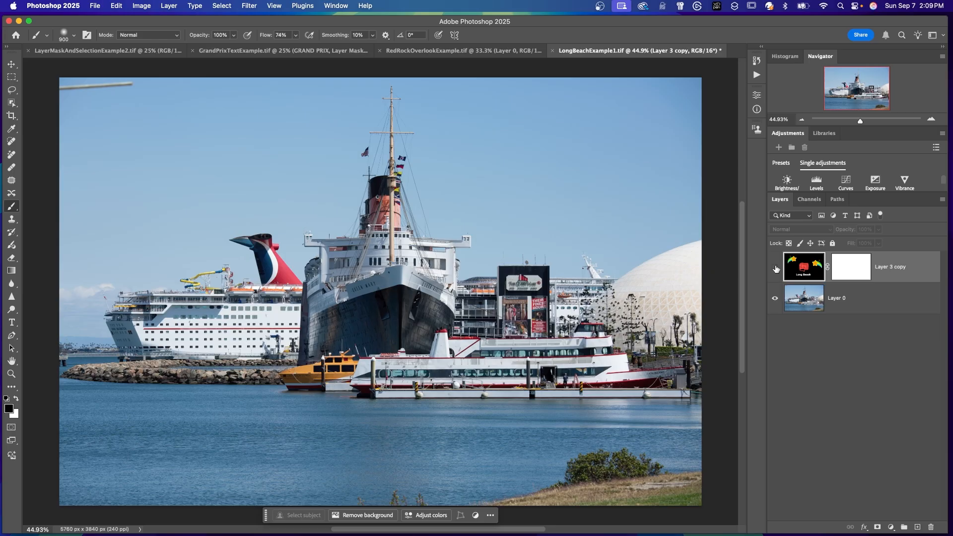
Compare the Layer 3 copy graphic with the ship photo beneath it, and try inverting its layer mask
left_click(775, 268)
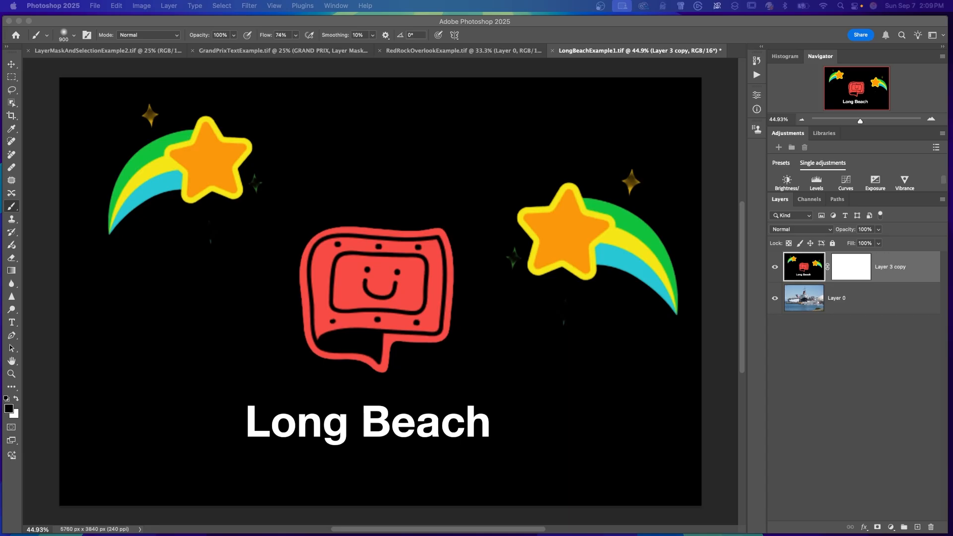
left_click(776, 268)
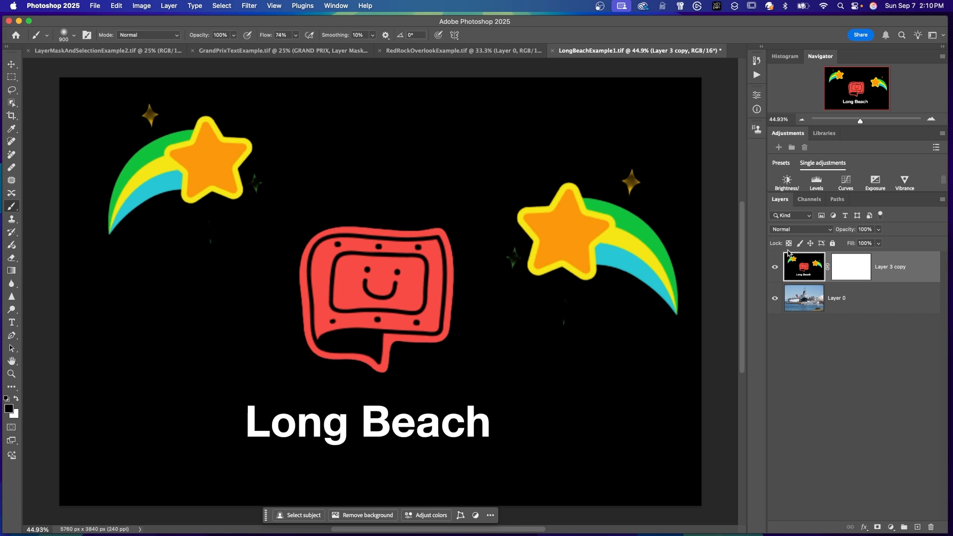
left_click(849, 272)
key("super+i")
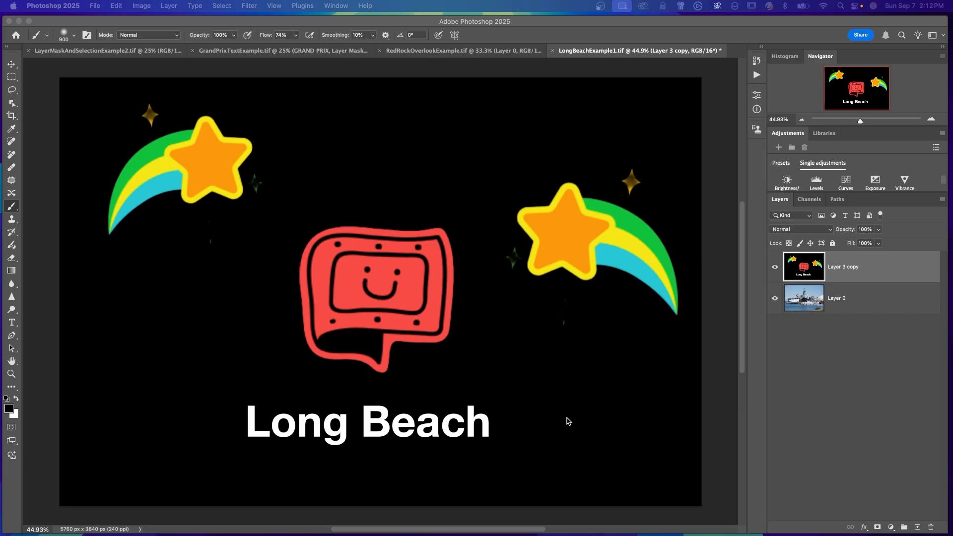
Check the photo beneath Layer 3 copy, add a white layer mask to that layer and make the mask the editing target
left_click(774, 267)
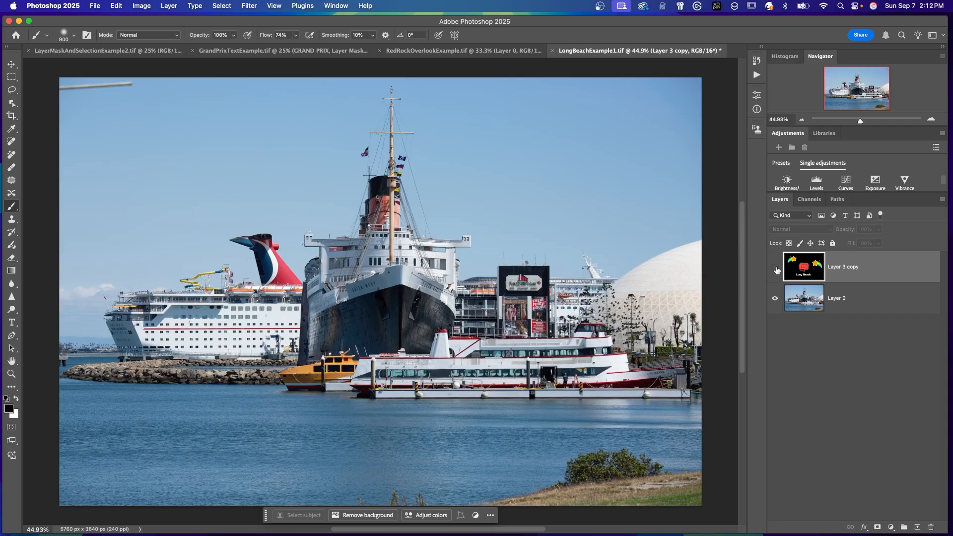
left_click(775, 267)
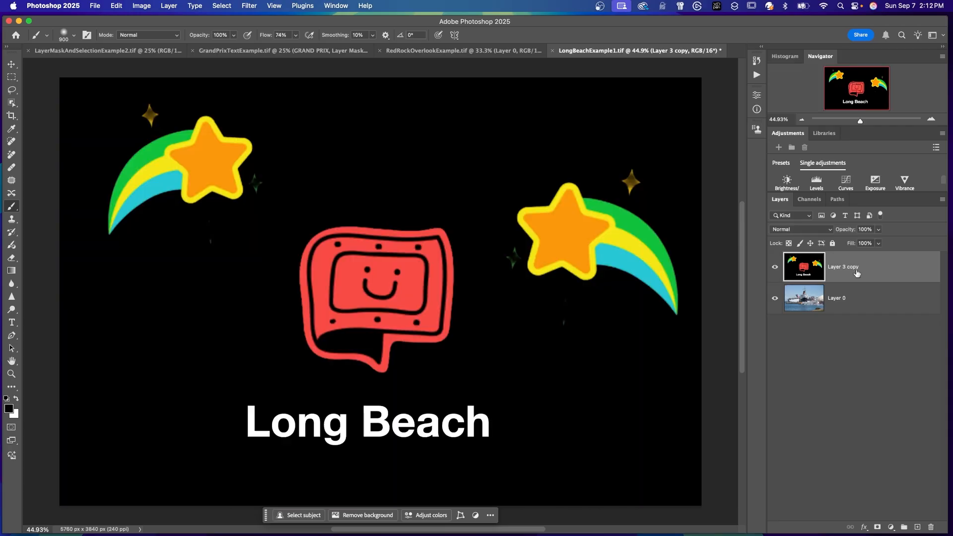
left_click(877, 527)
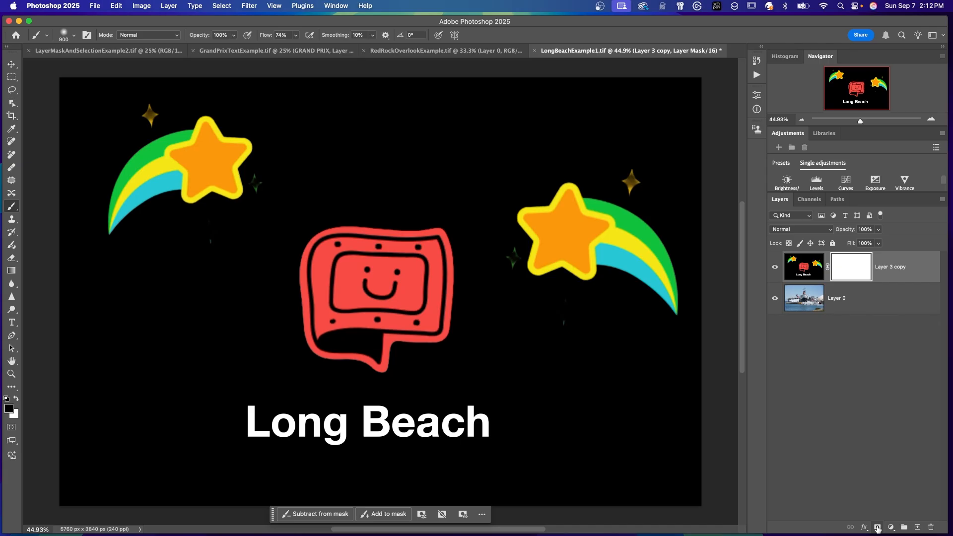
left_click(800, 270)
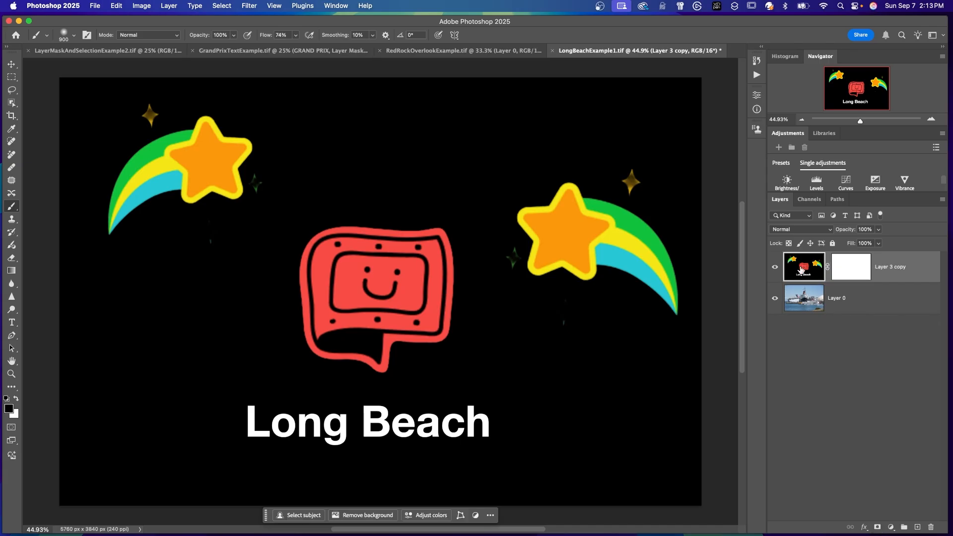
left_click(843, 269)
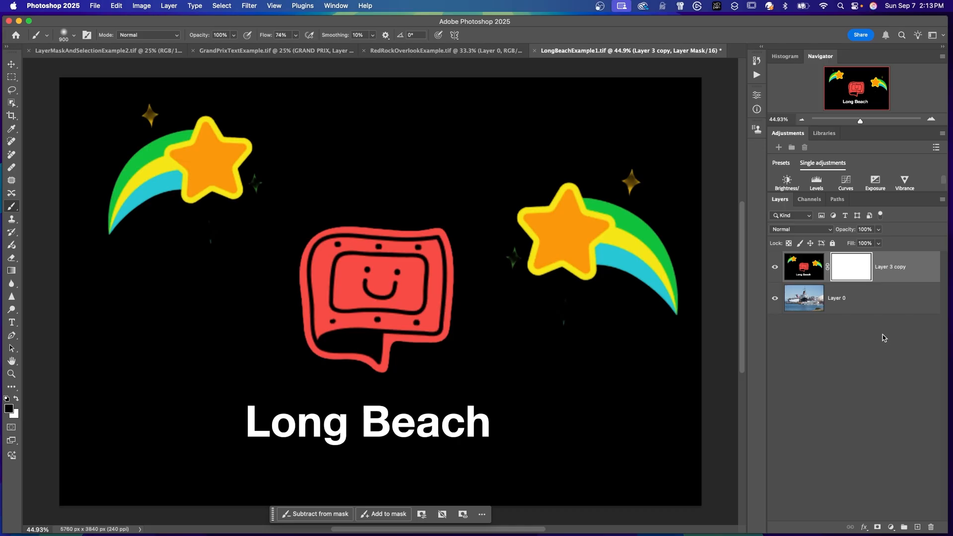
Pick a muted red, hex ab3333, as the foreground color
key("v")
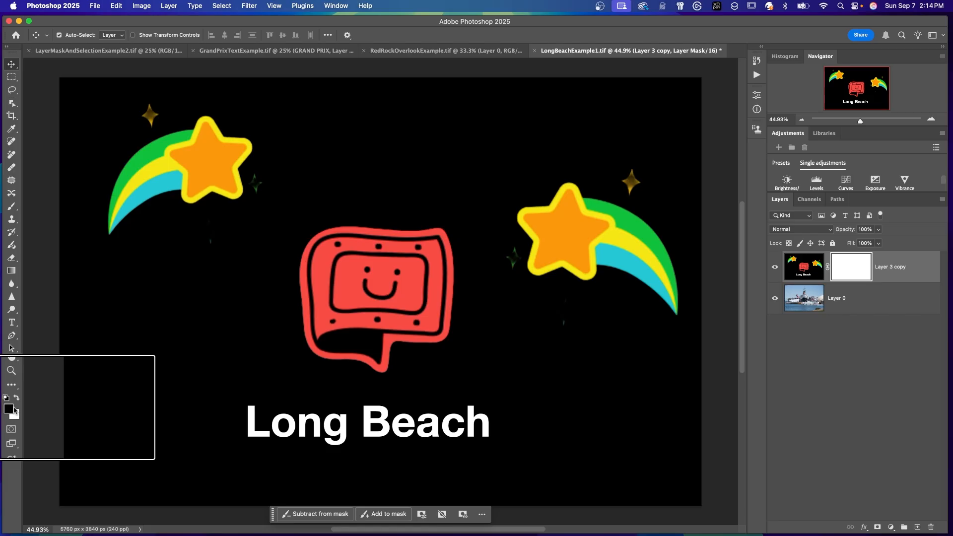
left_click(12, 409)
left_click(601, 389)
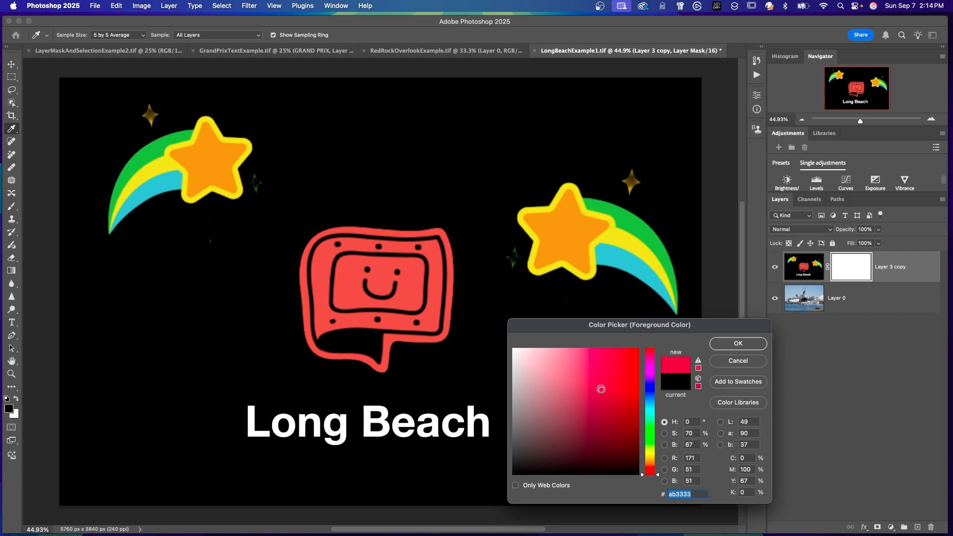
left_click(717, 346)
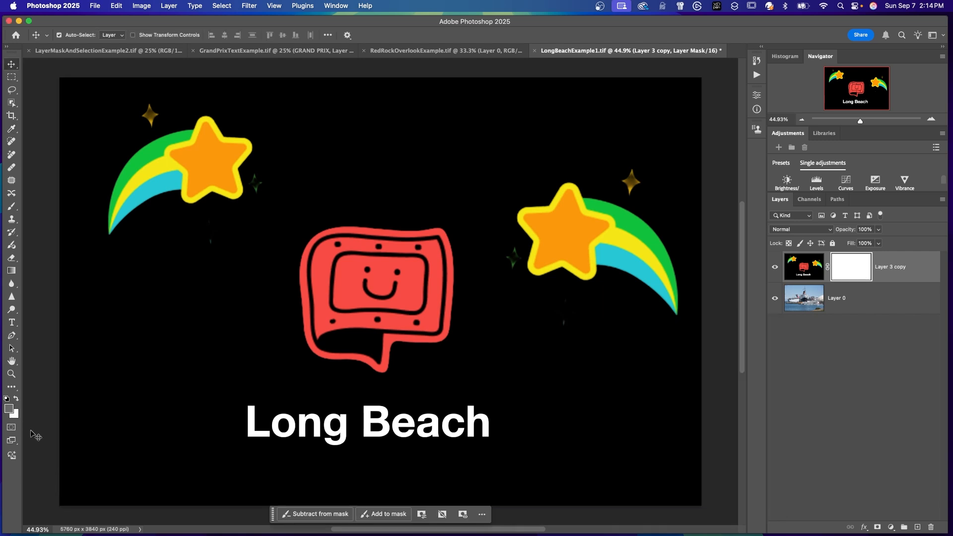
Reset the colors with black in front and brush black at size 1800 over the mask everywhere except the Long Beach text
key("d")
key("x")
key("x")
key("x")
key("x")
key("x")
key("x")
key("x")
left_click(11, 208)
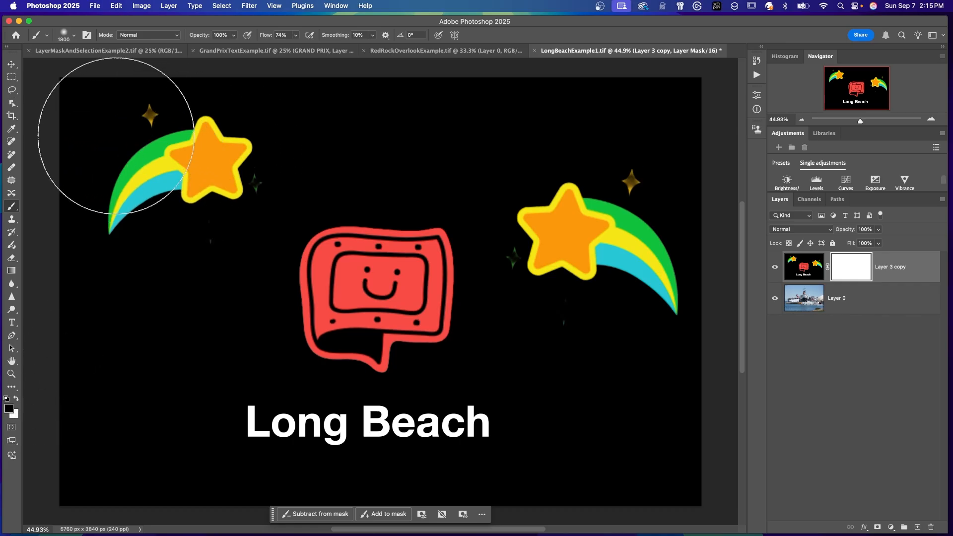
mouse_move(102, 134)
left_mouse_down()
mouse_move(550, 126)
mouse_move(254, 202)
mouse_move(132, 215)
mouse_move(114, 195)
mouse_move(122, 155)
mouse_move(553, 274)
mouse_move(127, 286)
mouse_move(148, 265)
mouse_move(116, 141)
mouse_move(502, 255)
mouse_move(608, 232)
mouse_move(636, 334)
mouse_move(631, 382)
mouse_move(655, 420)
mouse_move(661, 462)
mouse_move(312, 521)
mouse_move(517, 520)
mouse_move(603, 488)
mouse_move(591, 350)
mouse_move(526, 318)
left_mouse_up()
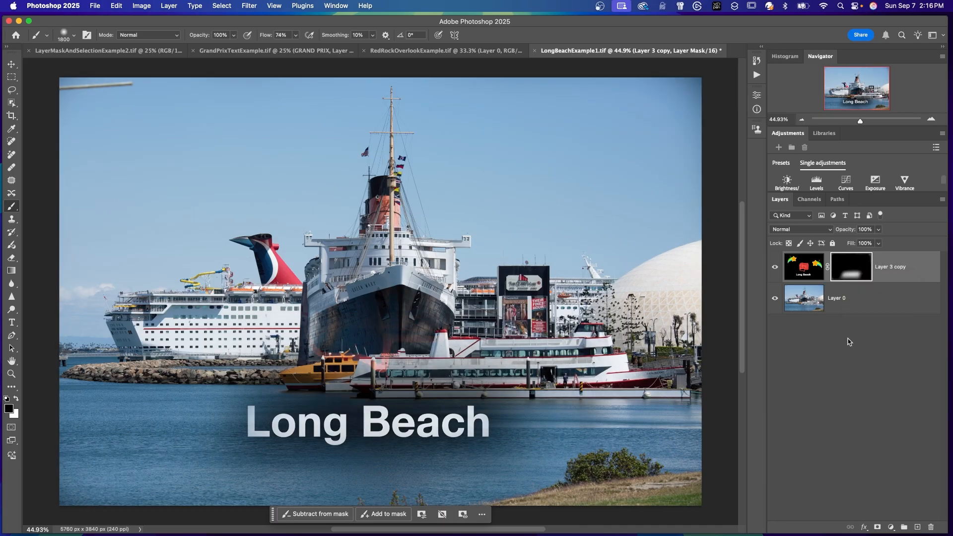
Display the layer mask on its own and paint the leftover gray corners and edges black, ending back in the image view
left_click(852, 272, "alt")
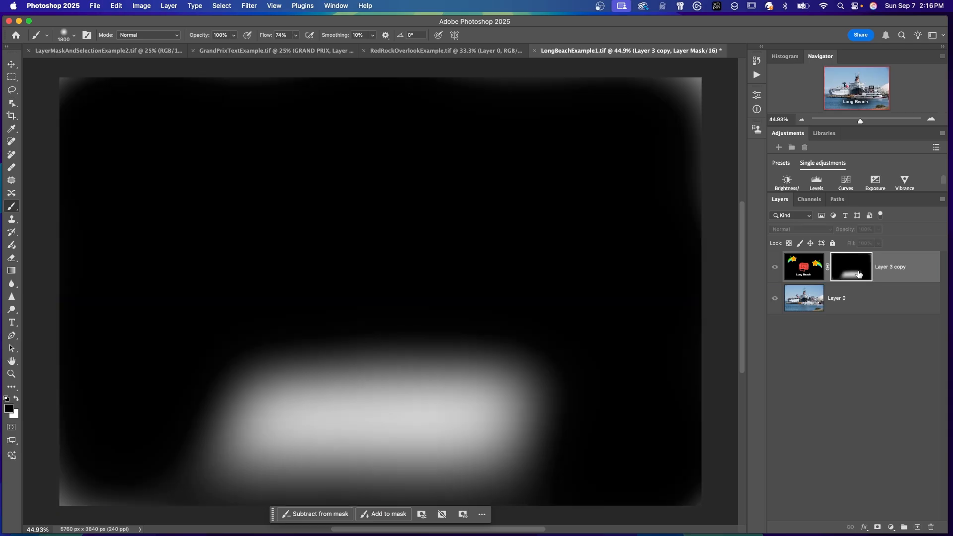
left_click_drag(698, 91, 671, 95)
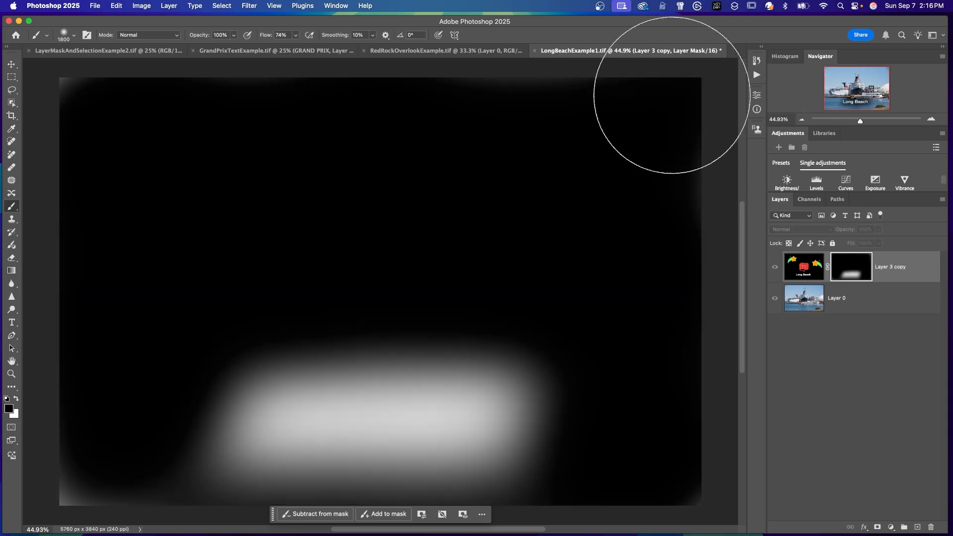
mouse_move(159, 121)
left_mouse_down()
mouse_move(64, 439)
mouse_move(117, 295)
mouse_move(500, 275)
mouse_move(610, 326)
mouse_move(655, 326)
mouse_move(653, 228)
mouse_move(308, 159)
left_mouse_up()
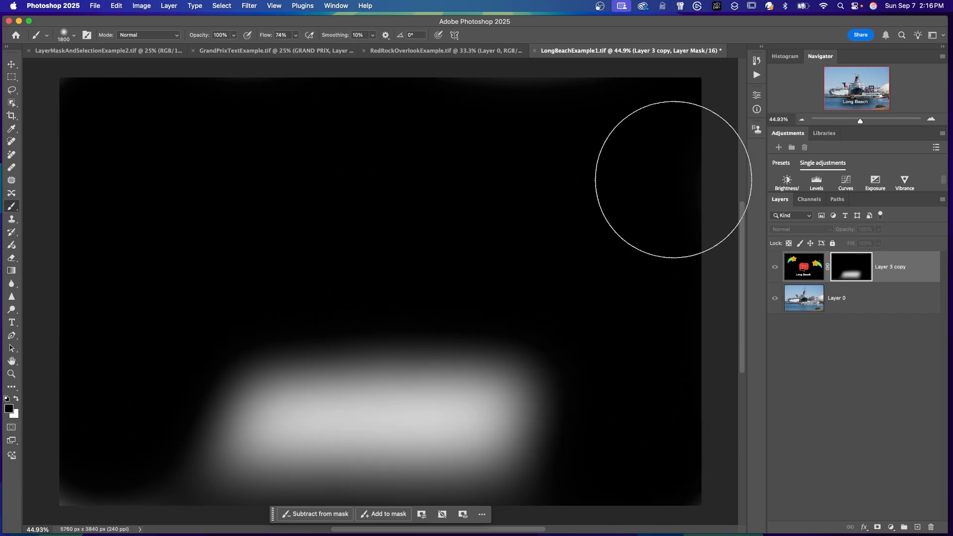
left_click(851, 271, "alt")
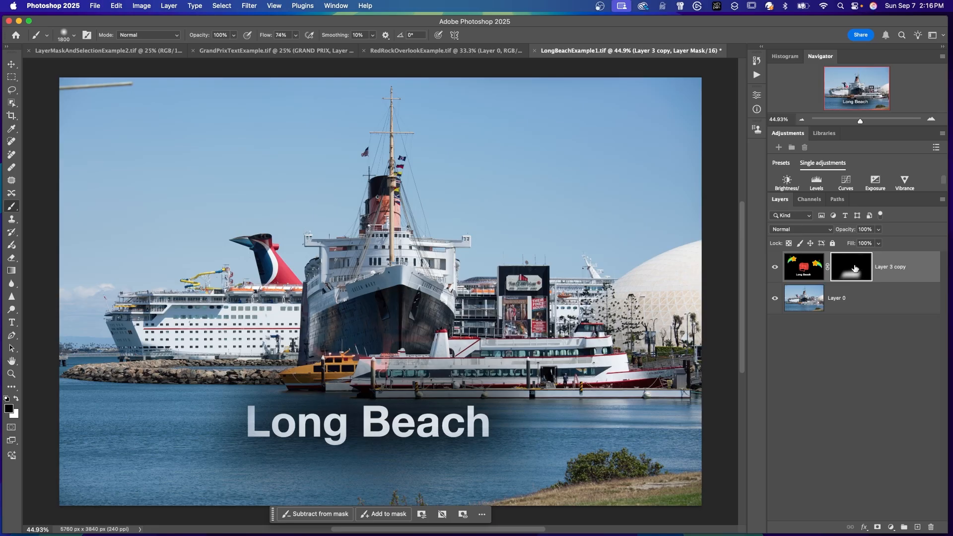
Compare the image with the mask disabled and re-enabled, and set Layer 3 copy's blend mode to Lighten
left_click(853, 270, "shift")
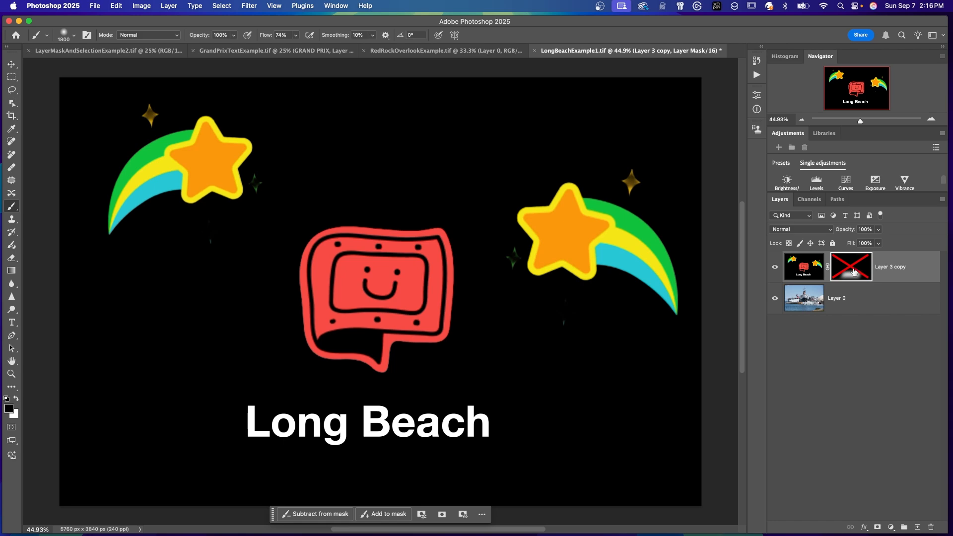
left_click(854, 271, "shift")
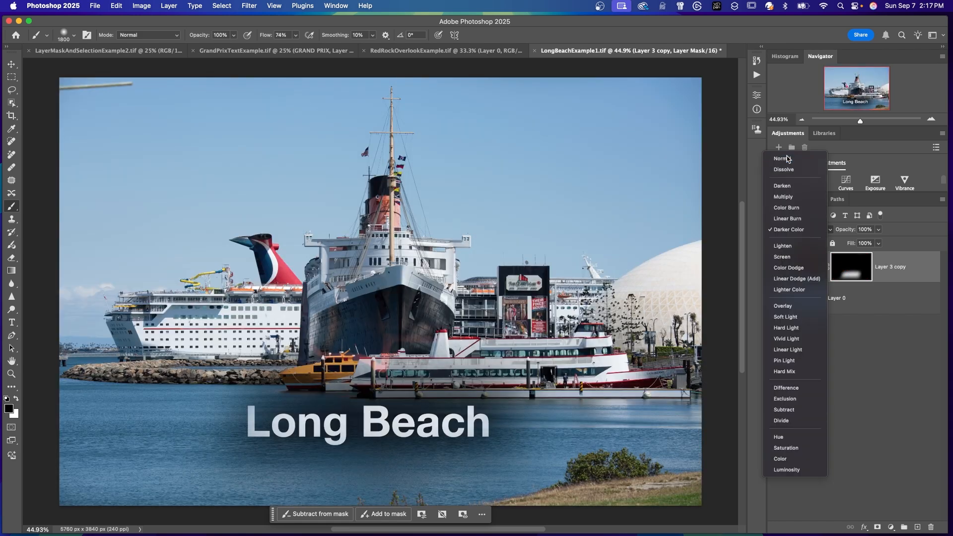
left_click(784, 160)
left_click(796, 230)
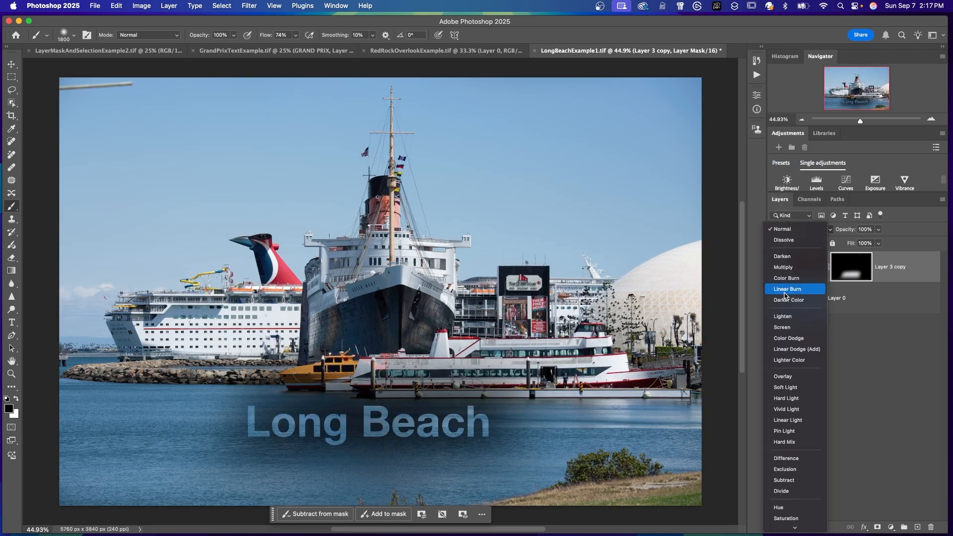
left_click(783, 318)
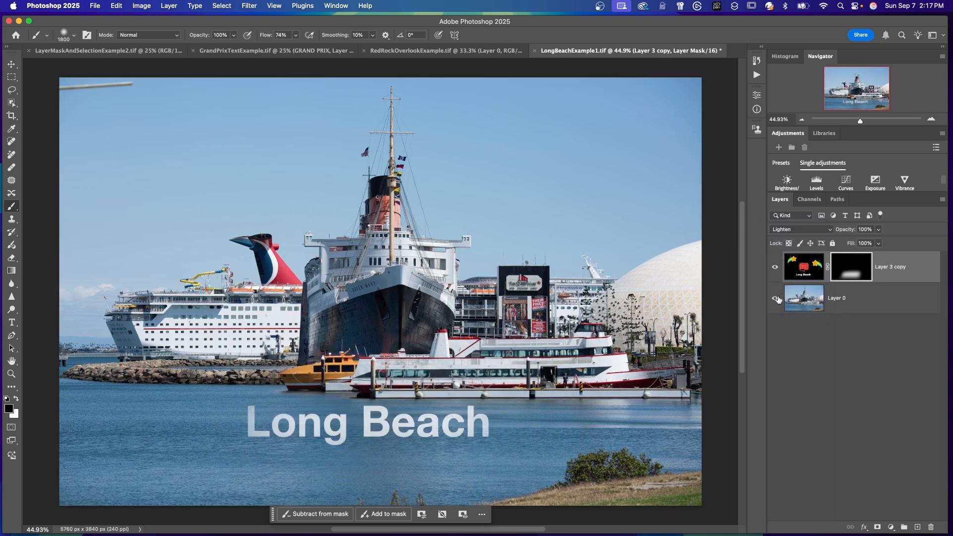
Delete the layer mask from Layer 3 copy and set its blend mode back to Normal
right_click(857, 266)
left_click(862, 286)
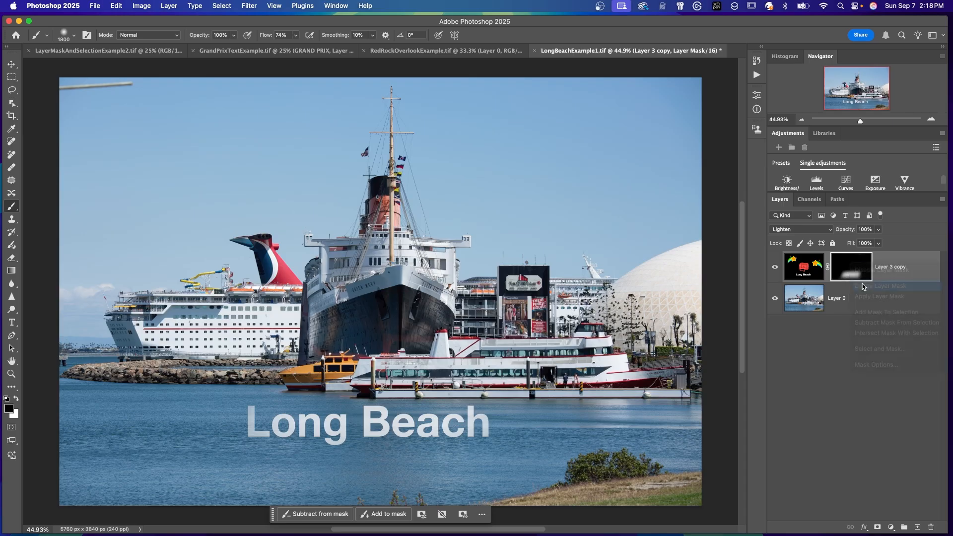
left_click(793, 229)
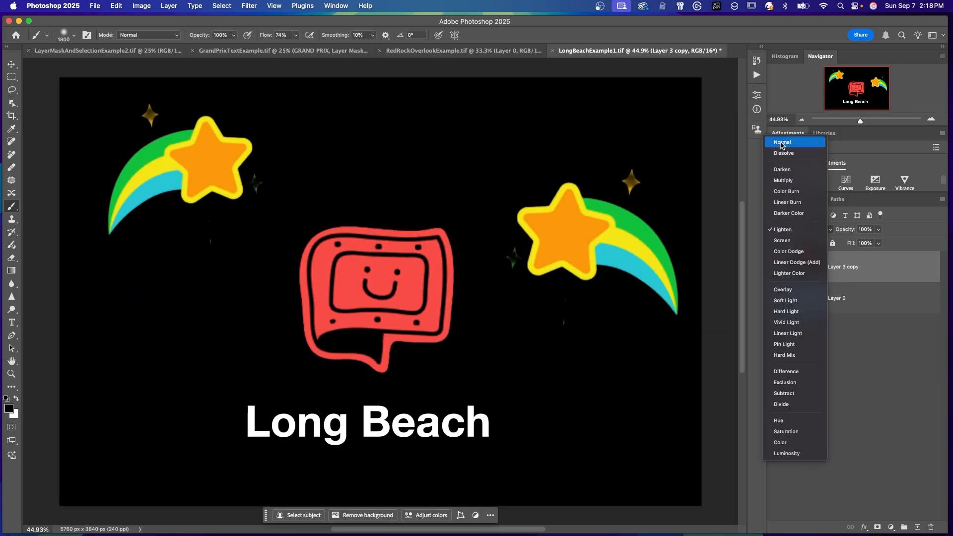
left_click(780, 144)
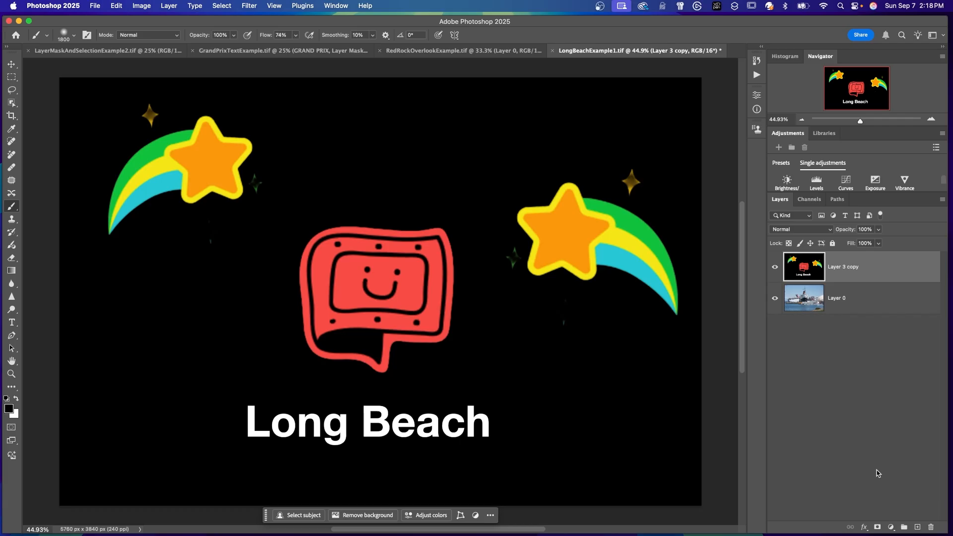
Add a black, hide-all layer mask to Layer 3 copy and compare the image with the mask disabled and enabled
left_click(877, 527, "alt")
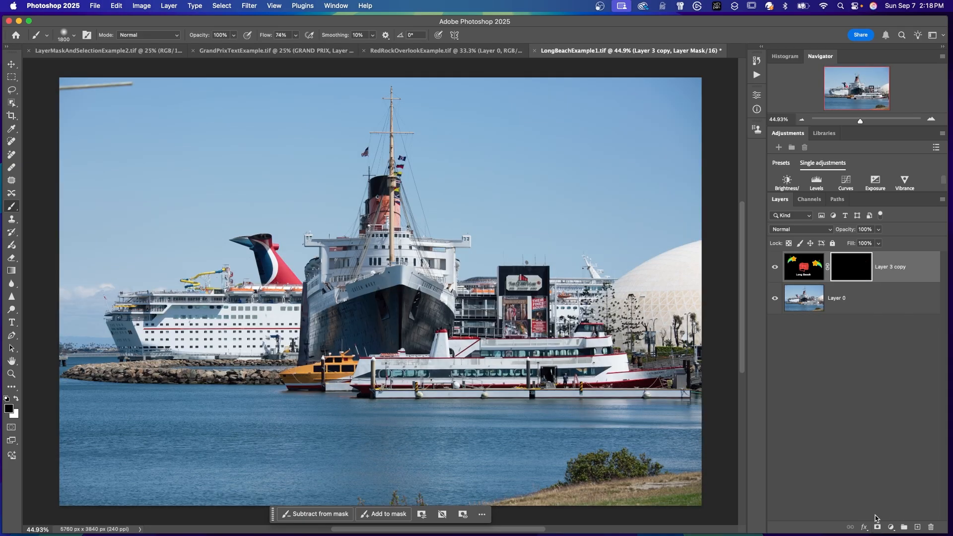
left_click(853, 270, "shift")
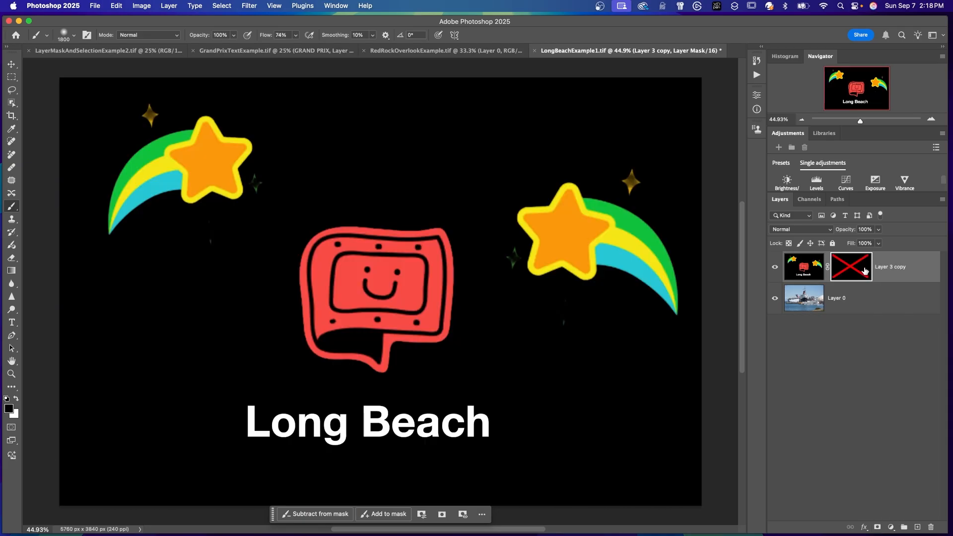
left_click(864, 271, "shift")
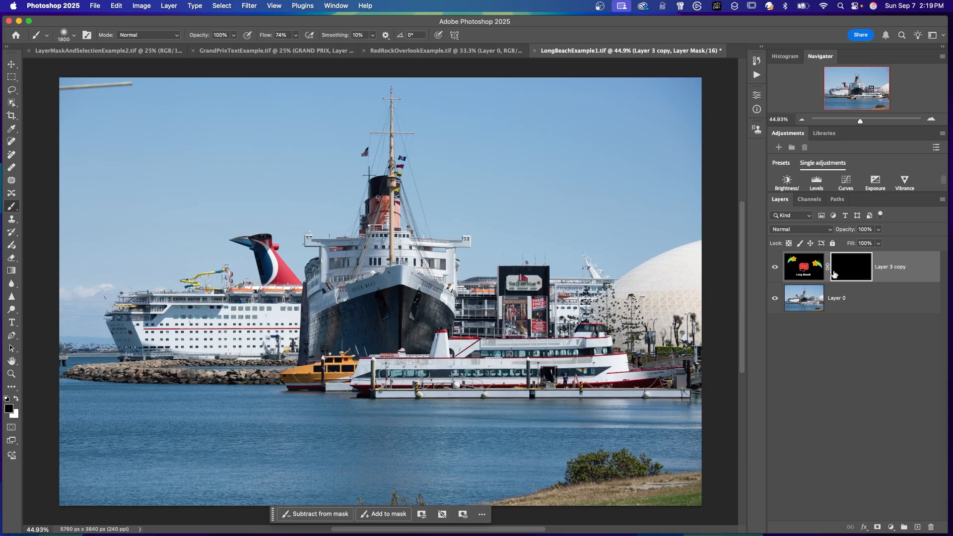
Reveal the Long Beach text by painting white on the mask over it with the brush reduced to size 800
key("x")
key("bracketleft")
key("bracketleft")
key("bracketleft")
key("bracketleft")
key("bracketleft")
key("bracketleft")
key("bracketleft")
key("bracketleft")
key("bracketleft")
key("bracketleft")
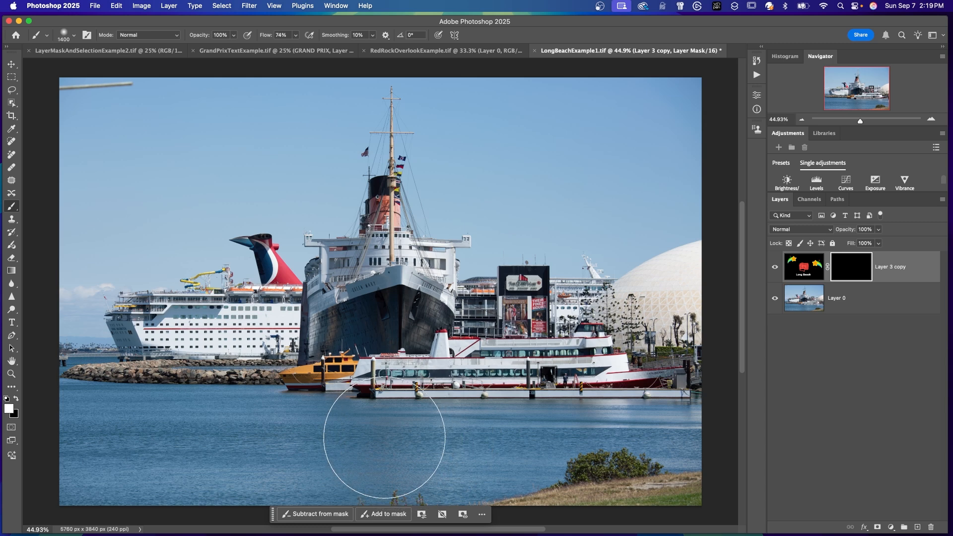
mouse_move(365, 437)
left_mouse_down()
mouse_move(329, 426)
mouse_move(262, 424)
mouse_move(461, 425)
left_mouse_up()
left_click_drag(261, 425, 468, 425)
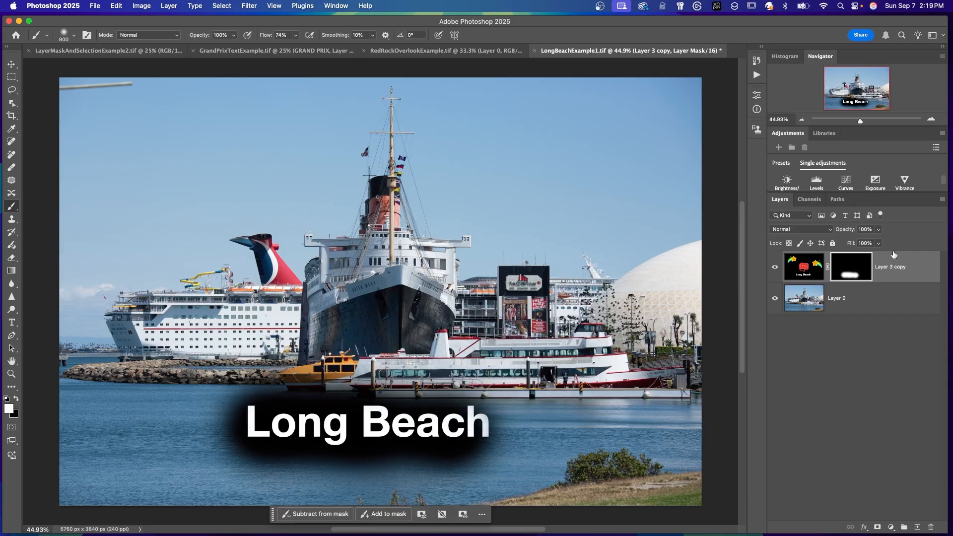
Inspect the mask disabled and on its own, and give Layer 3 copy a lightening blend mode to drop the black around the text
left_click(856, 272, "shift")
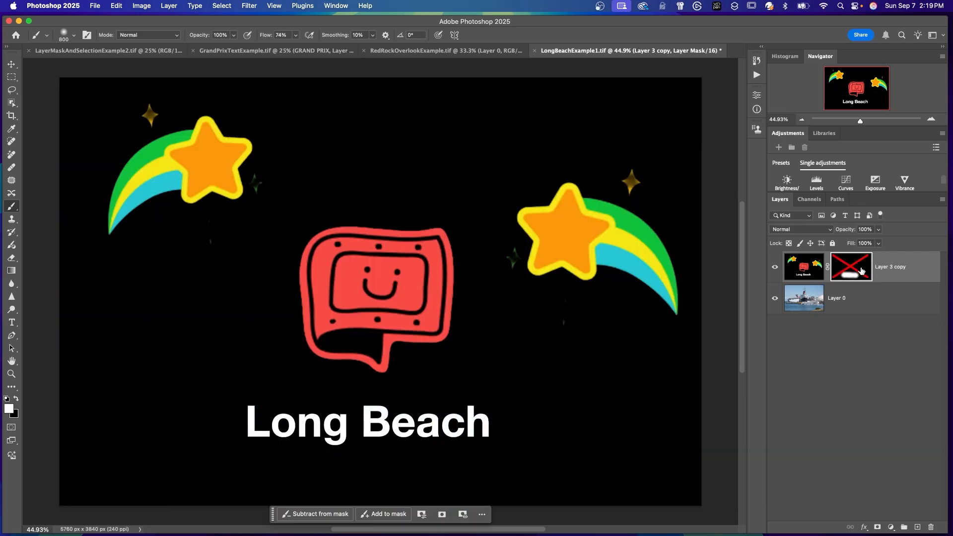
left_click(862, 272, "alt")
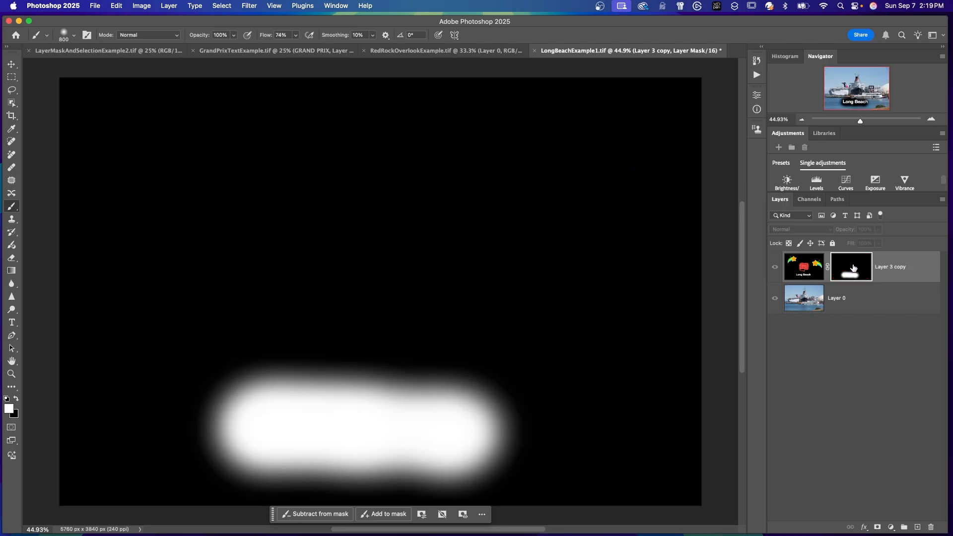
left_click(854, 268, "alt")
left_click(809, 232)
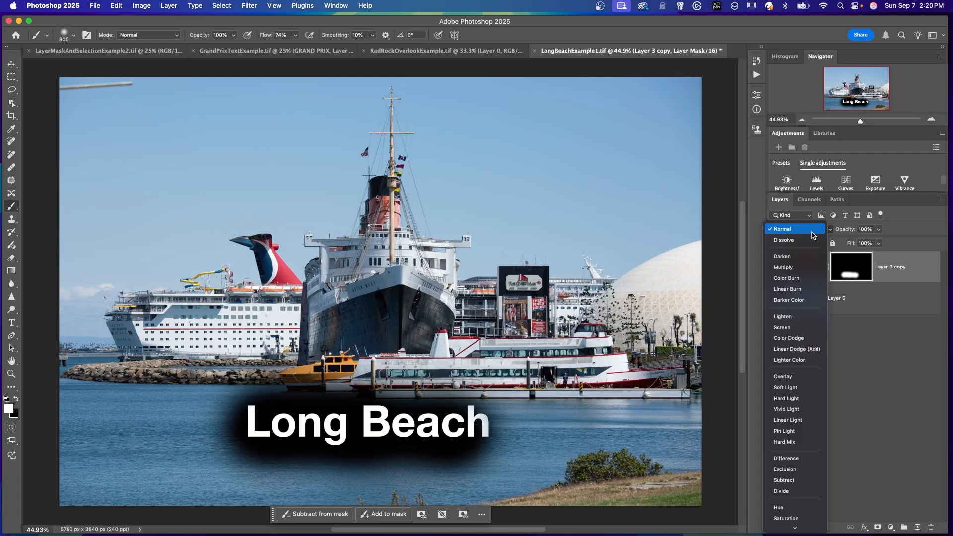
left_click(791, 322)
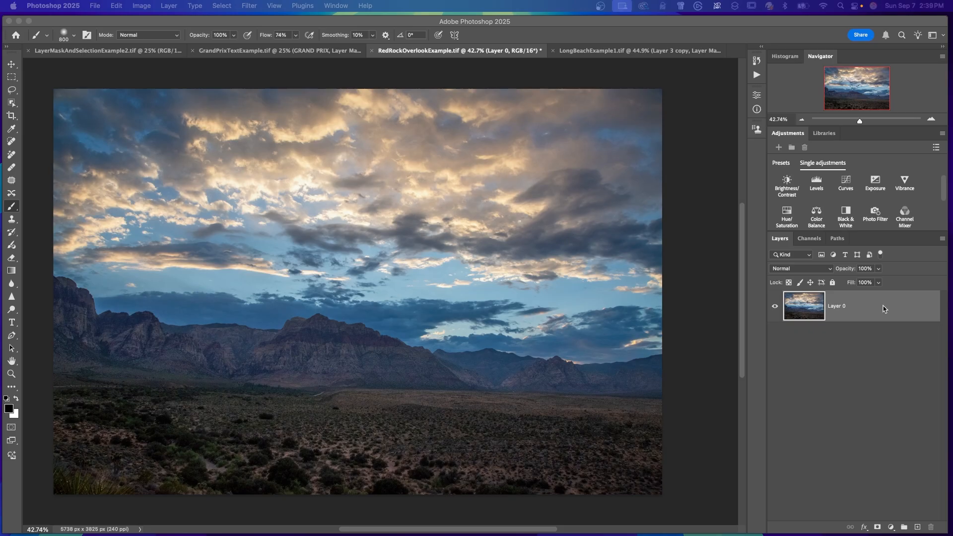
Add a Curves adjustment layer above Layer 0, raise a highlight point slightly and place a shadow point at input 63, output 62
left_click(890, 528)
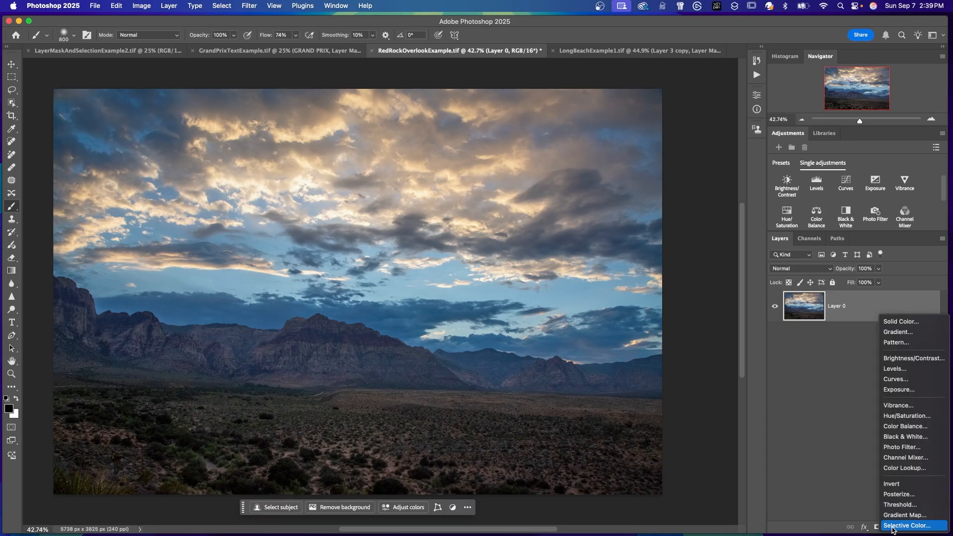
left_click(902, 379)
left_click_drag(711, 169, 711, 165)
left_click_drag(673, 205, 673, 207)
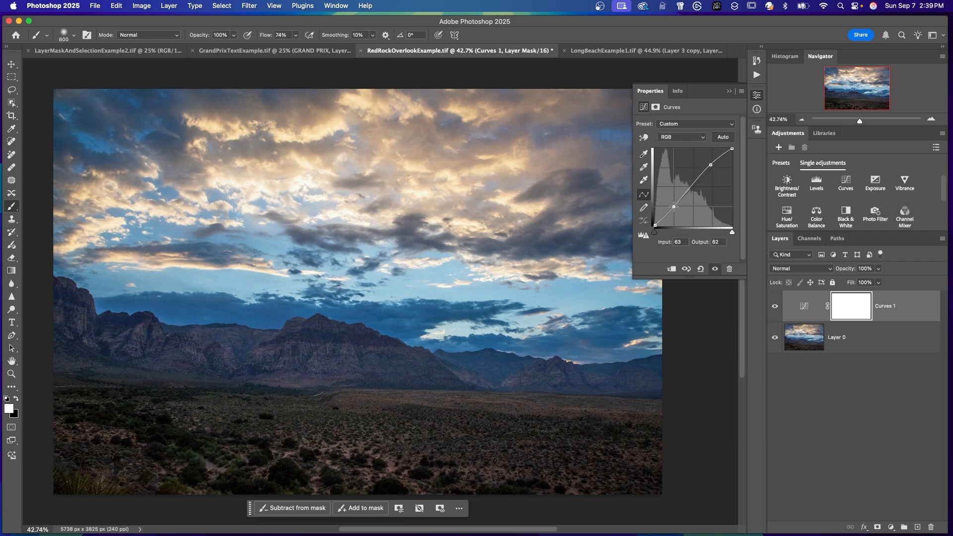
Add a midtone point to the curve, nudge it slightly, and compare the image with the Curves 1 layer hidden and shown
left_click(691, 187)
left_click_drag(691, 188, 690, 185)
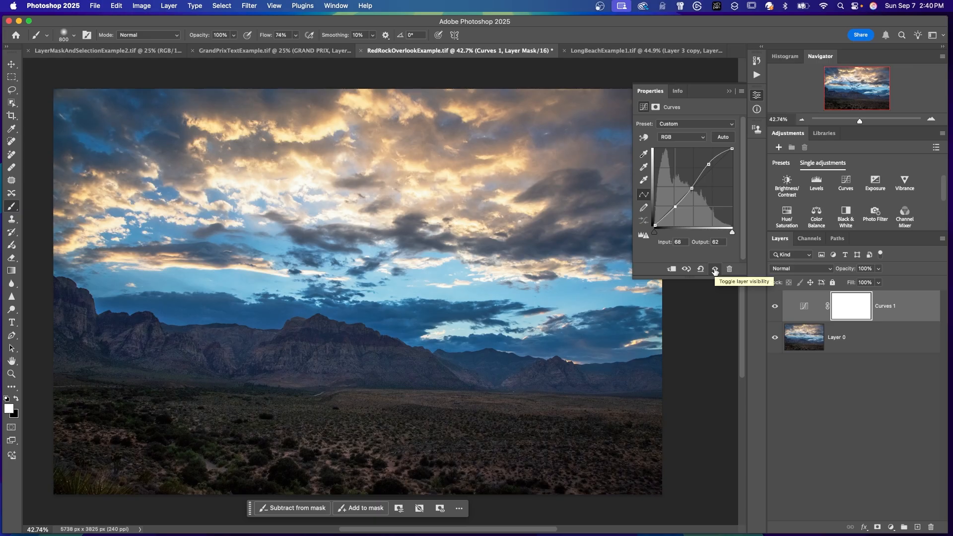
left_click(715, 269)
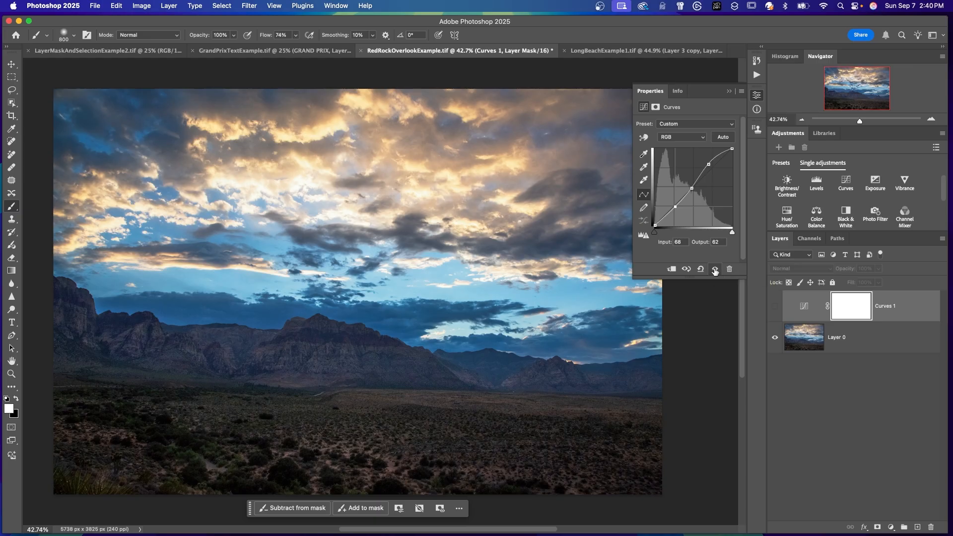
left_click(714, 269)
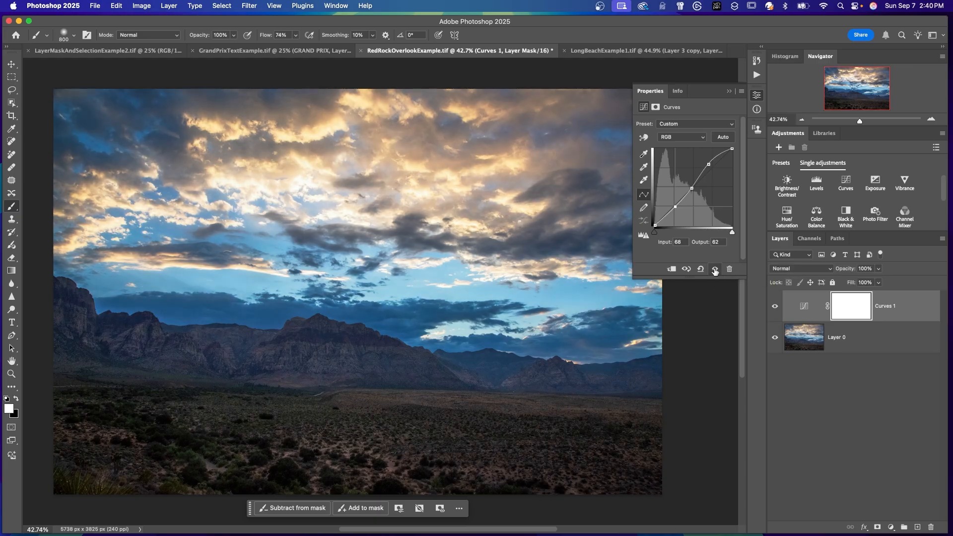
left_click(714, 269)
left_click(715, 269)
Invert the Curves 1 layer mask to black to hide the adjustment across the whole image
left_click(843, 306)
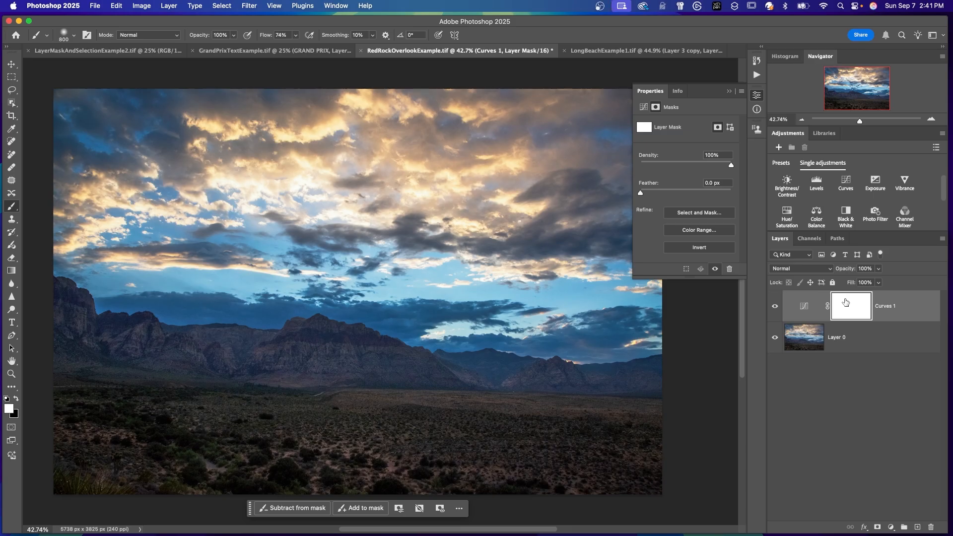
left_click_drag(844, 312, 846, 313)
key("super+i")
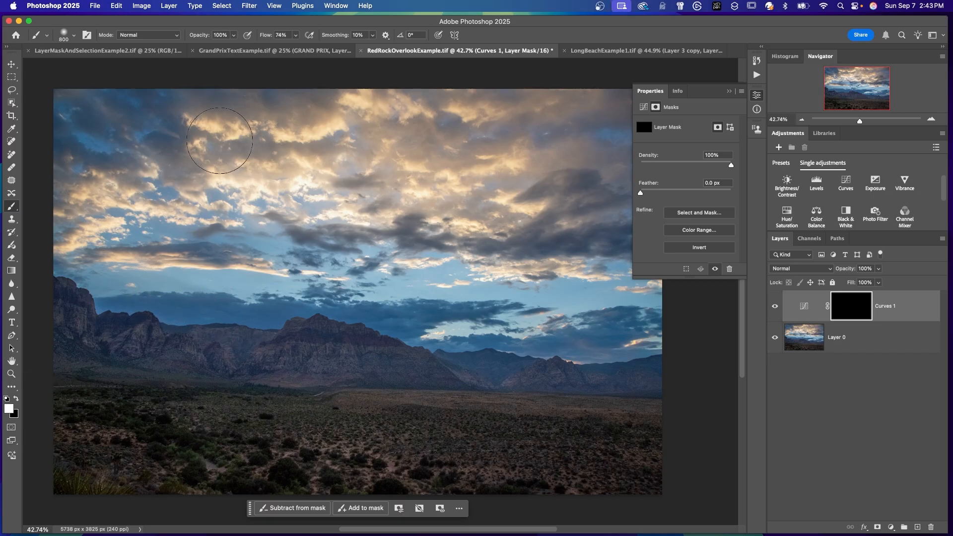
Paint white on the Curves 1 mask over the whole sky, enlarging the brush to 1300 and then 1500
key("bracketright")
key("bracketright")
key("bracketright")
key("bracketright")
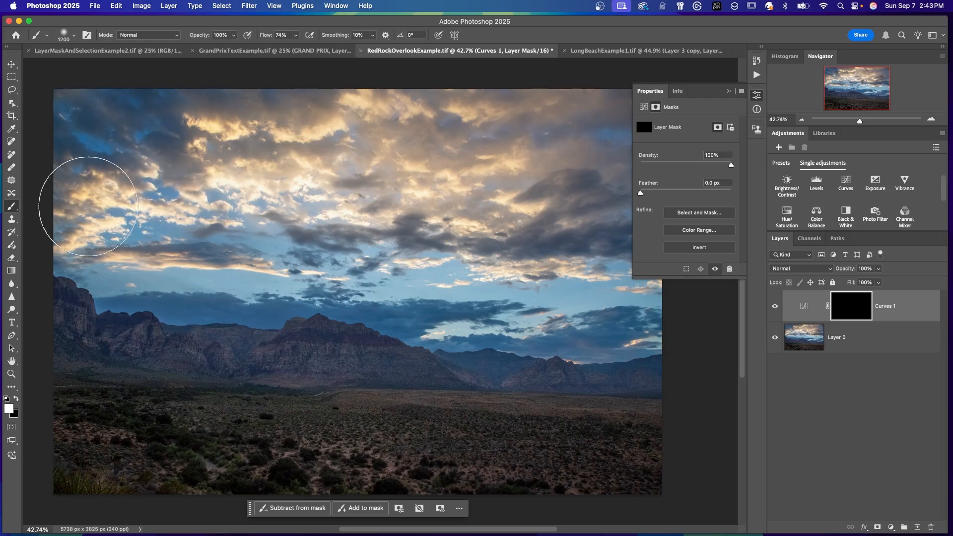
left_click(303, 203)
mouse_move(303, 202)
left_mouse_down()
mouse_move(337, 206)
mouse_move(208, 179)
mouse_move(229, 148)
mouse_move(383, 130)
mouse_move(453, 141)
mouse_move(543, 302)
left_mouse_up()
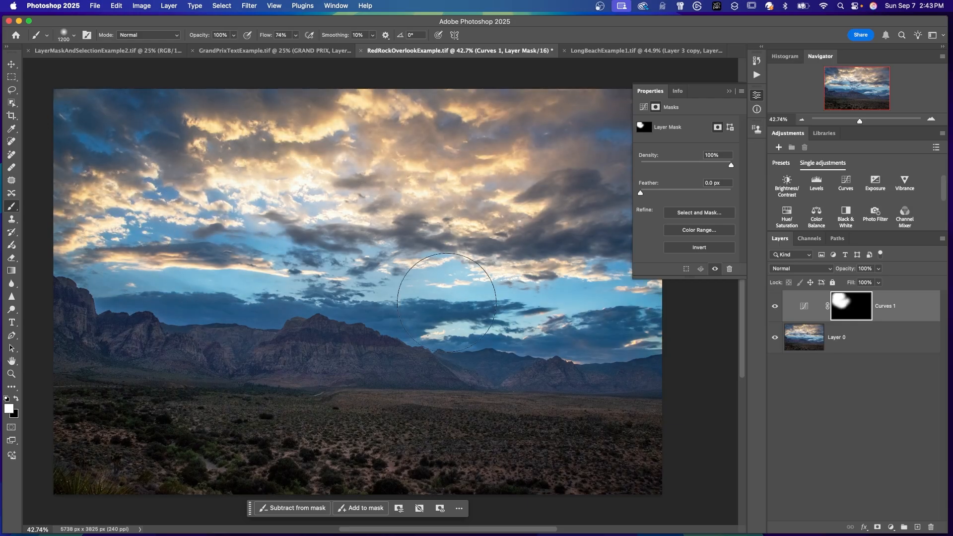
key("bracketright")
key("bracketright")
key("bracketright")
mouse_move(425, 271)
left_mouse_down()
mouse_move(377, 143)
mouse_move(617, 126)
left_mouse_up()
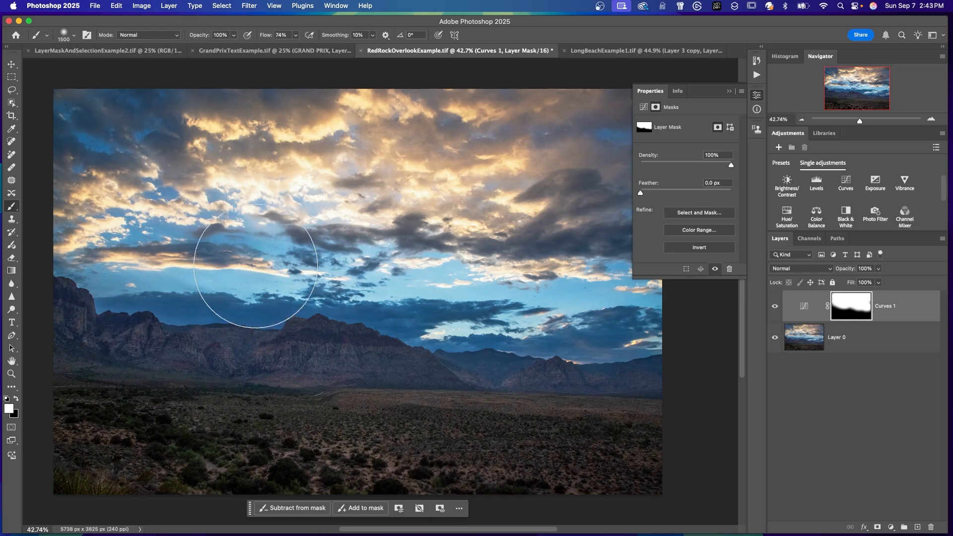
Inspect the Curves 1 mask on its own and compare the image with the mask disabled and enabled
left_click(852, 310, "alt")
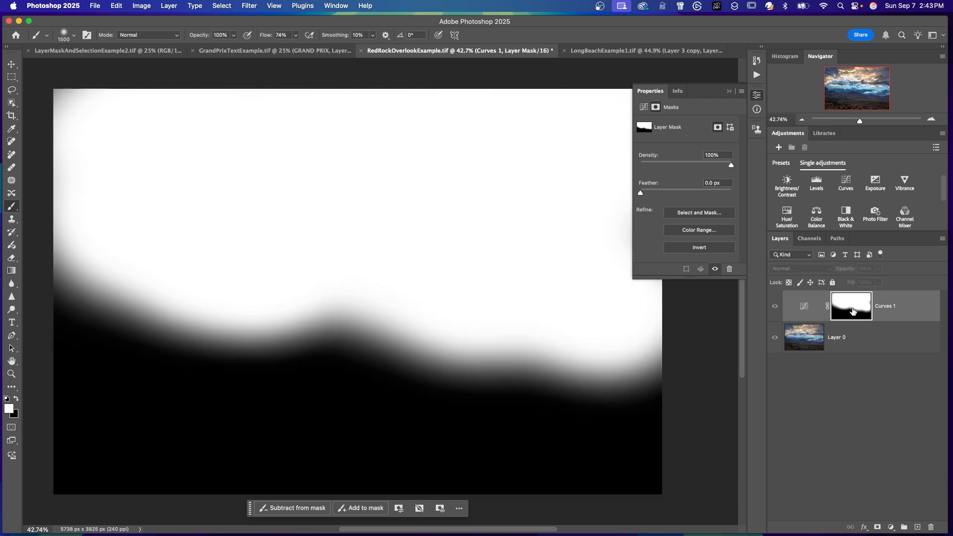
left_click(849, 310, "alt")
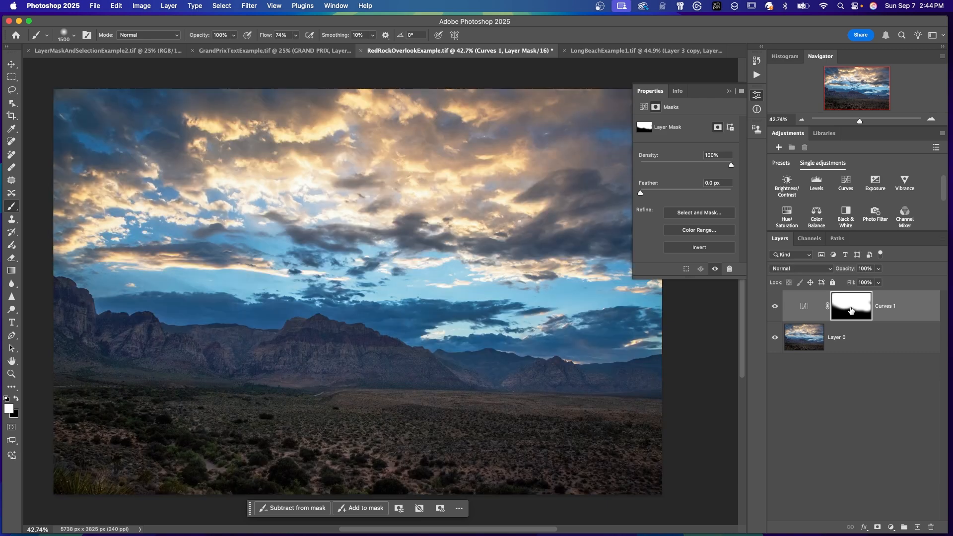
left_click(848, 311, "shift")
left_click(846, 313, "shift")
left_click(845, 314, "shift")
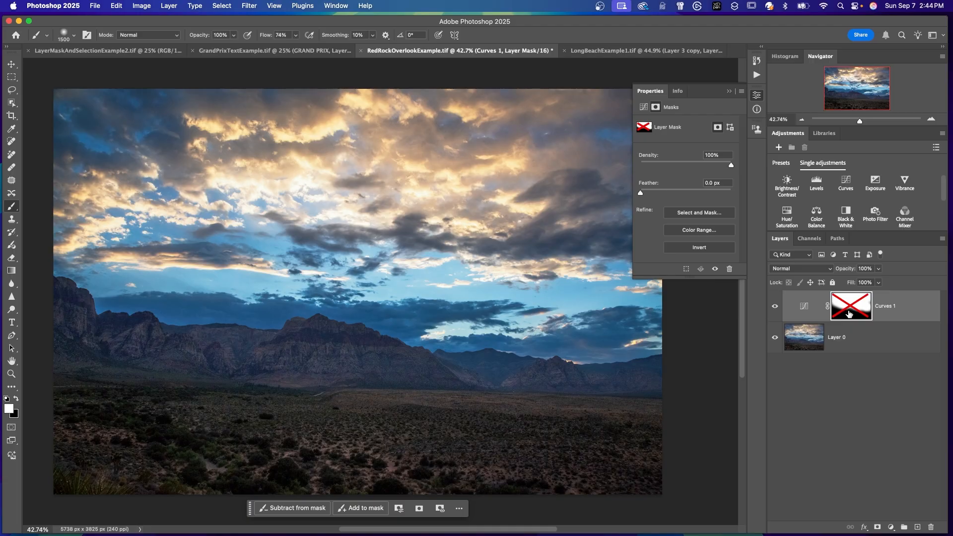
left_click(848, 313, "shift")
left_click(848, 313, "shift")
left_click(849, 313, "shift")
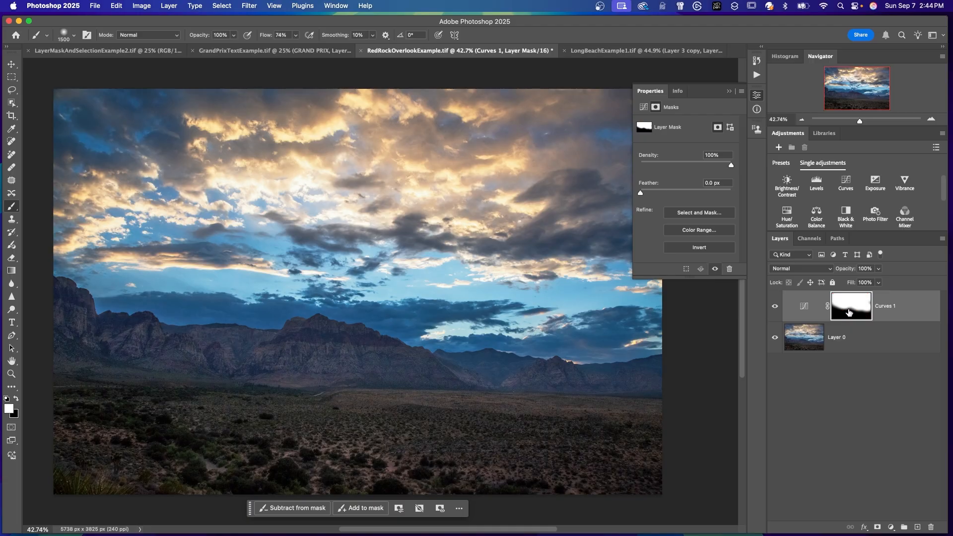
left_click(848, 313, "shift")
left_click(848, 311, "shift")
Add a Brightness/Contrast adjustment layer, replace its mask with a copy of the Curves 1 mask, and nudge the brightness slightly
left_click(788, 187)
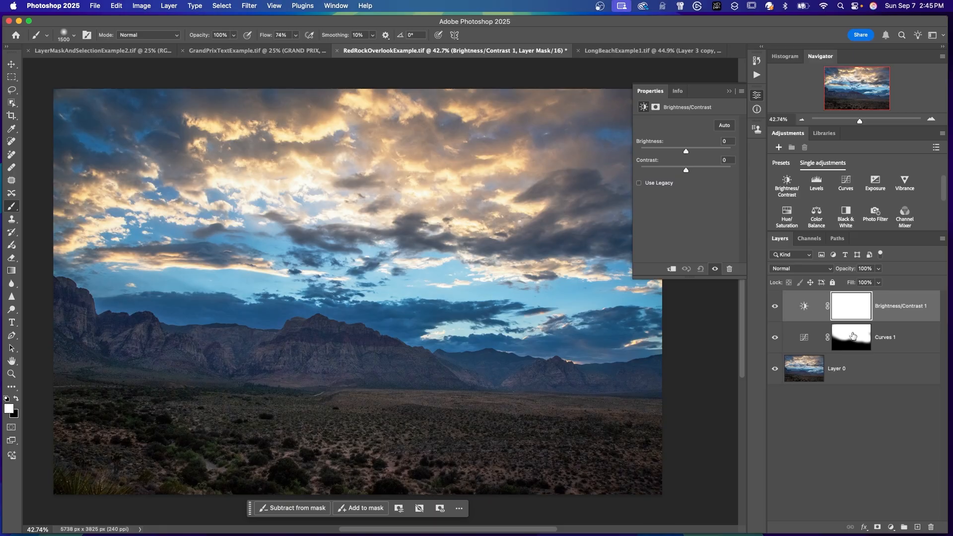
left_click_drag(849, 329, 851, 304)
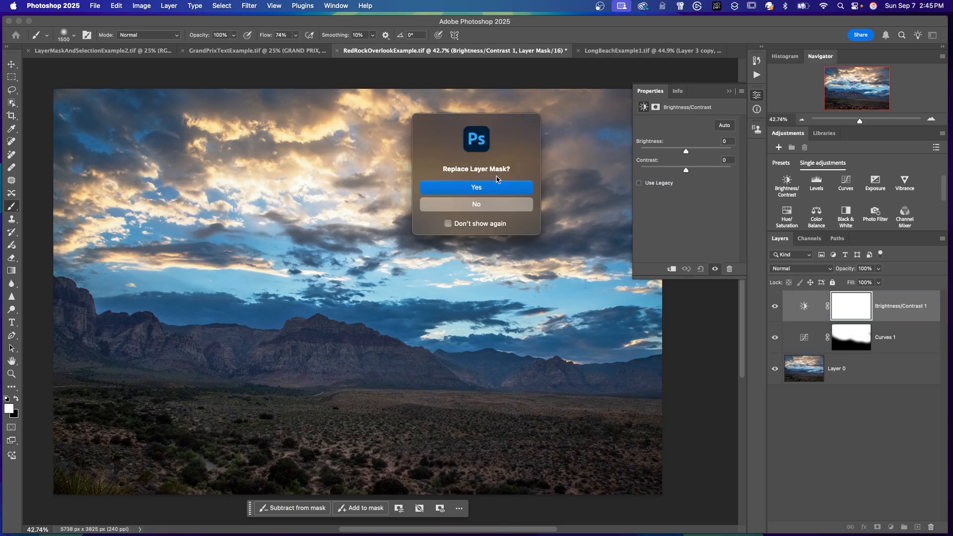
left_click(487, 187)
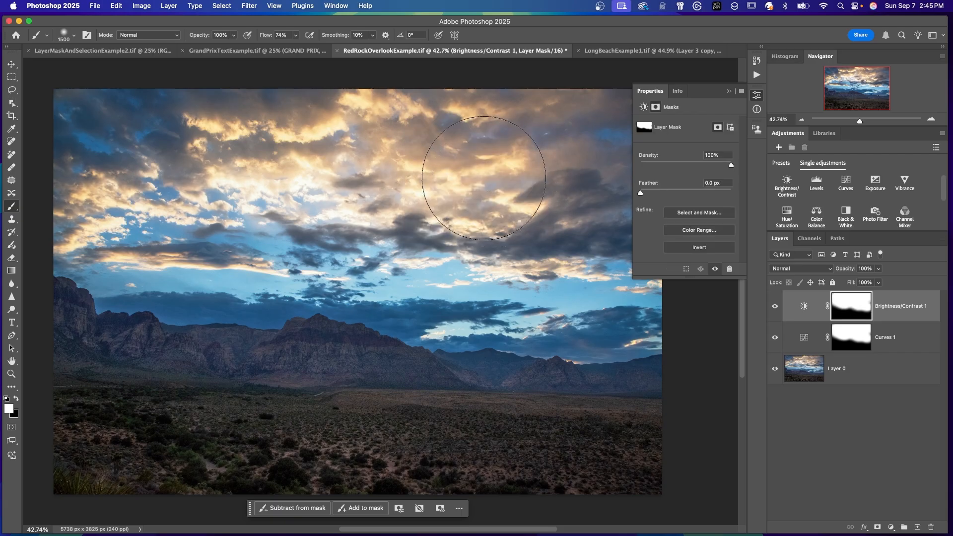
left_click(803, 305)
left_click_drag(688, 152, 691, 155)
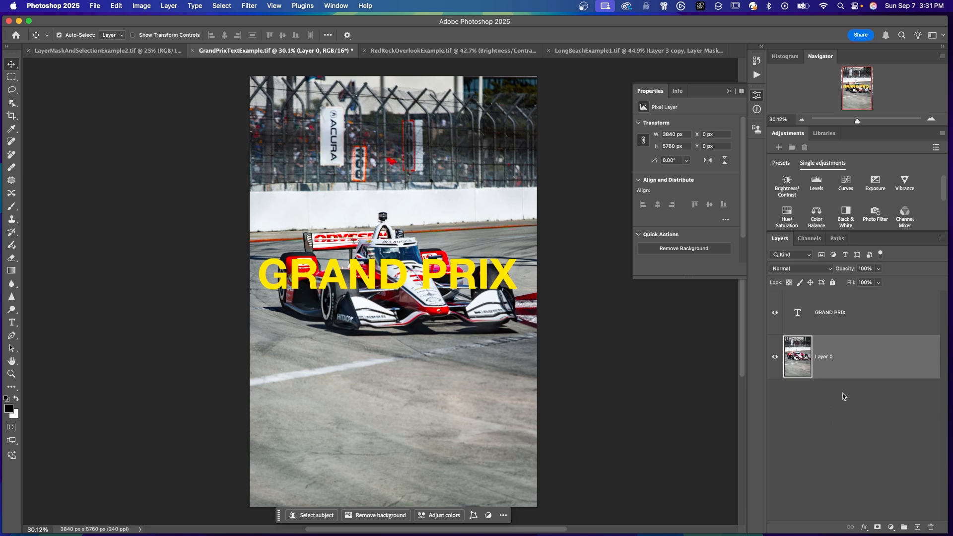
Select the race car as subject, mask the GRAND PRIX text layer with it, and invert the mask so the text sits behind the car
left_click(301, 514)
left_click(880, 311)
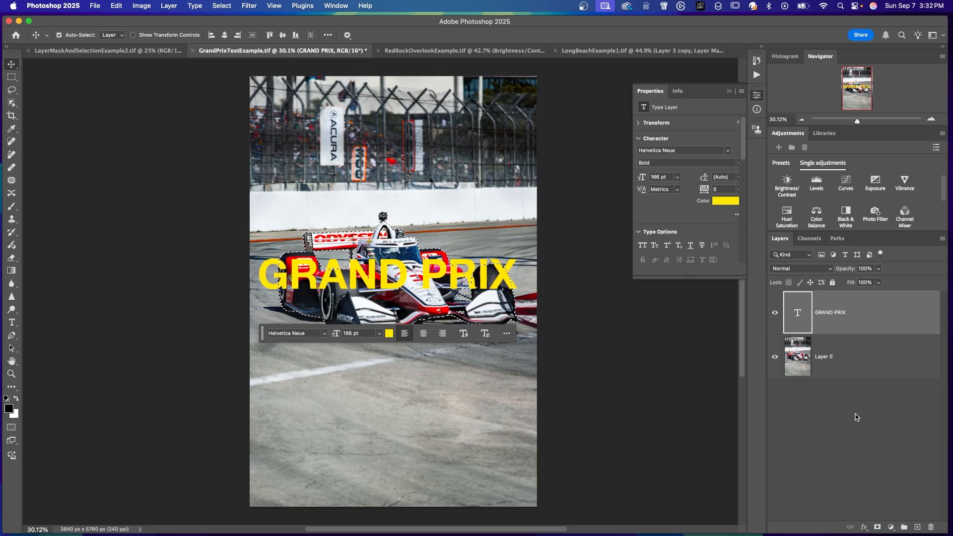
left_click(877, 527)
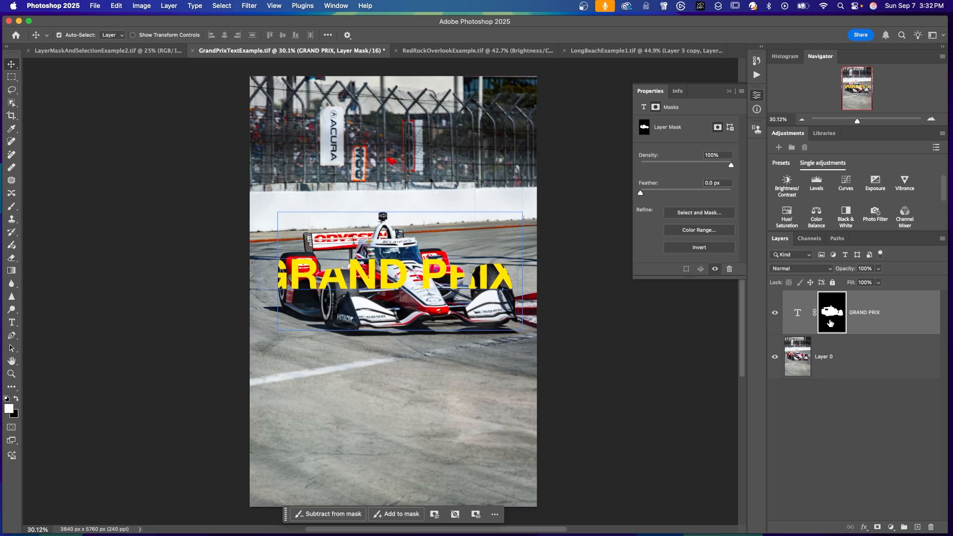
left_click(702, 247)
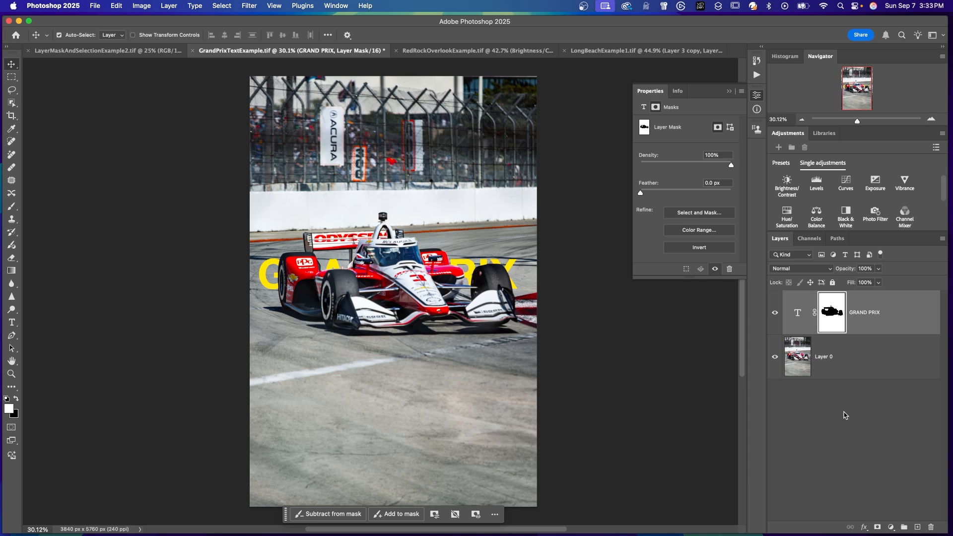
Unlink the GRAND PRIX text from its mask, move the text up onto the white wall behind the car, and relink them
left_click(815, 313)
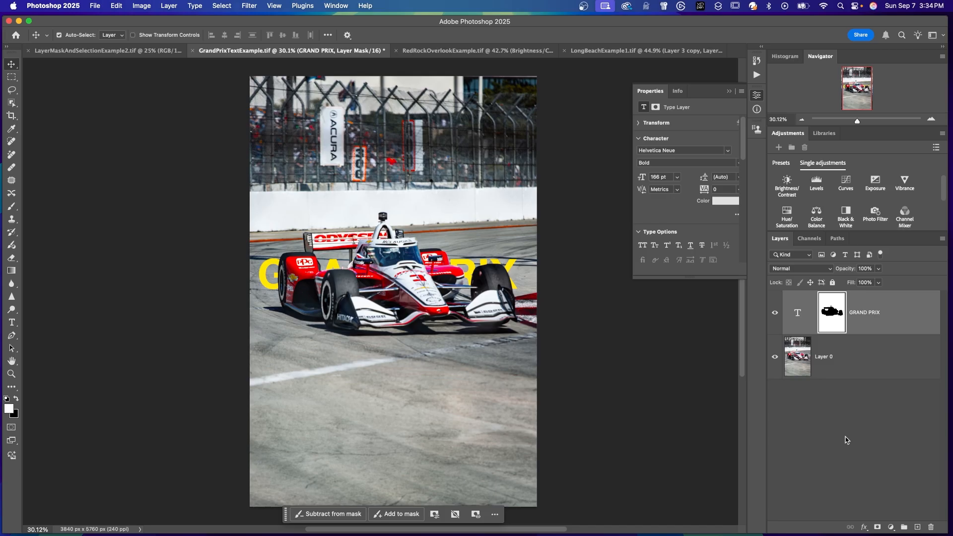
left_click(798, 318)
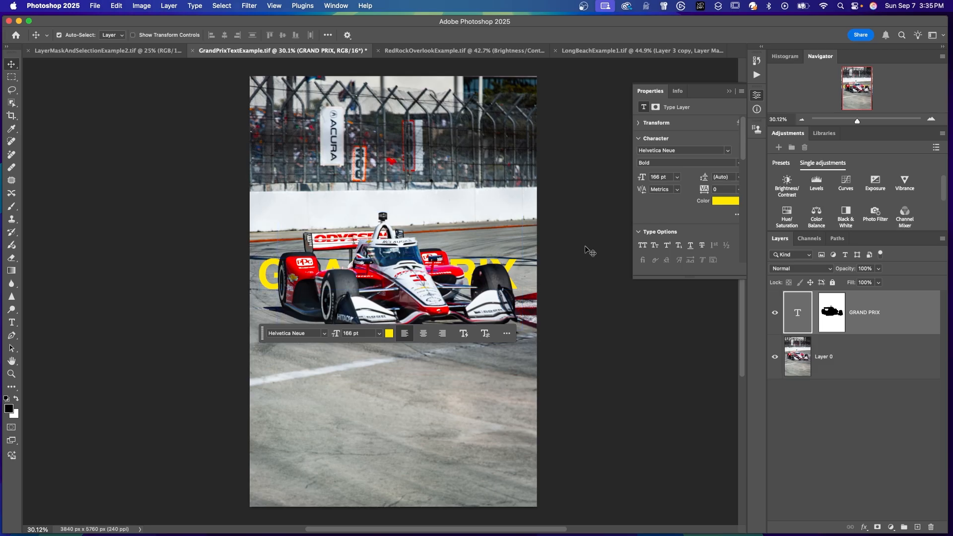
left_click_drag(443, 266, 442, 199)
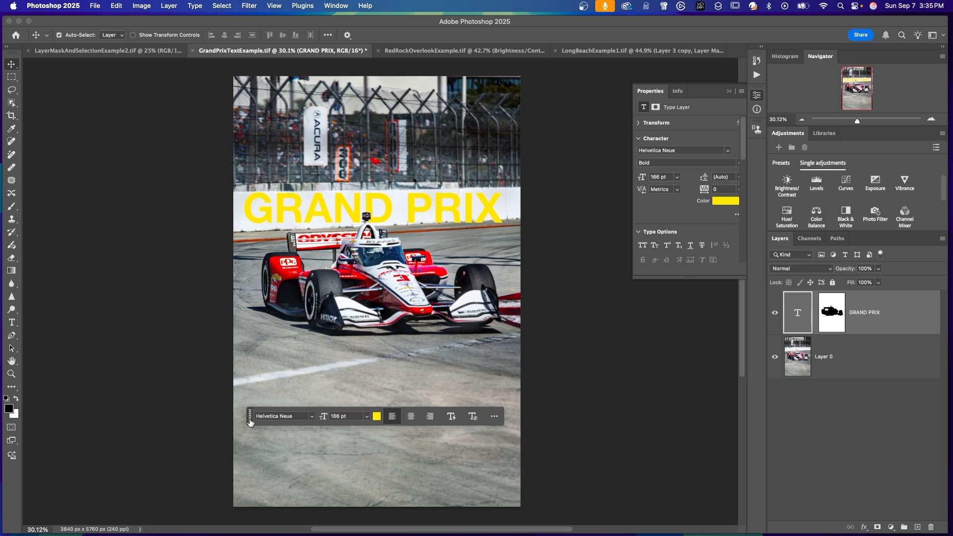
left_click(815, 315)
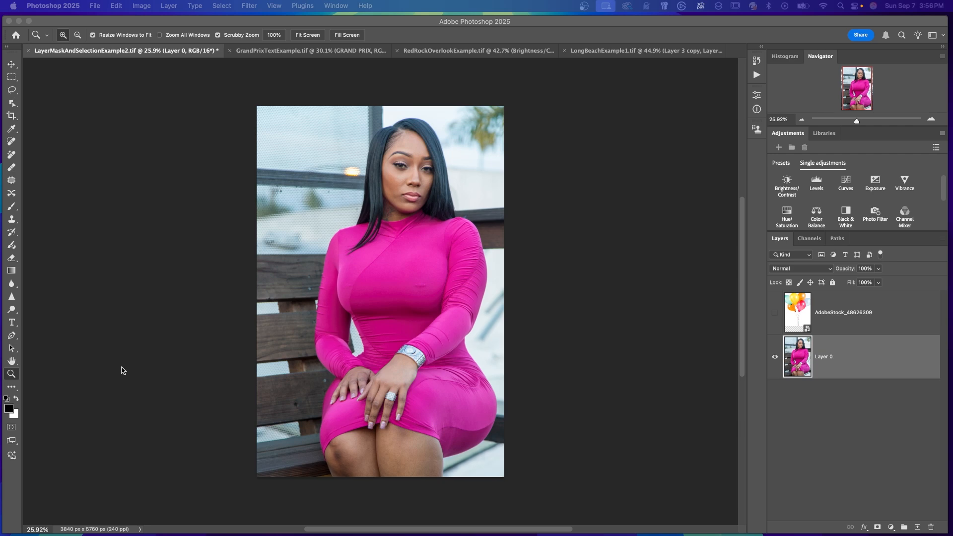
Show and hide the AdobeStock_48626309 balloons layer in LayerMaskAndSelectionExample2.tif to compare it with the portrait
left_click(775, 316)
left_click(775, 315)
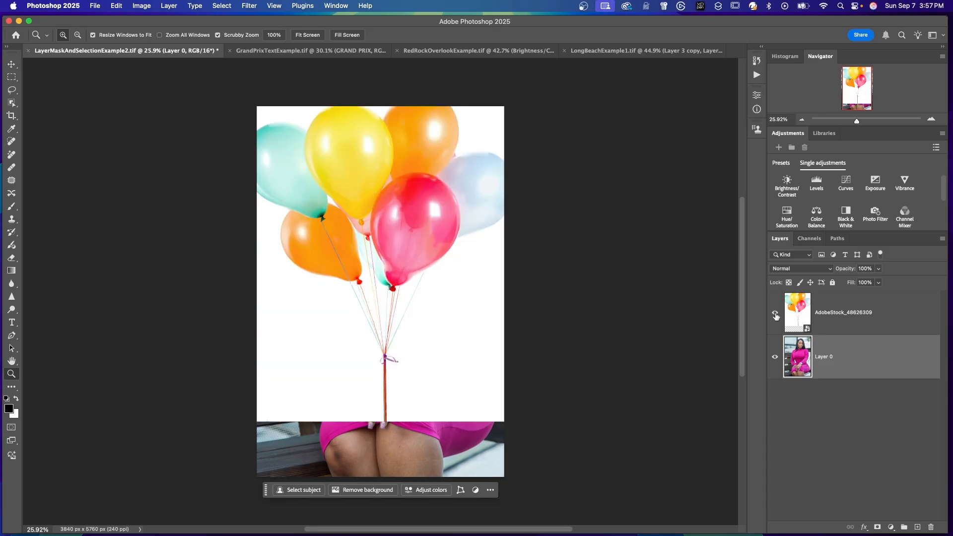
left_click(775, 315)
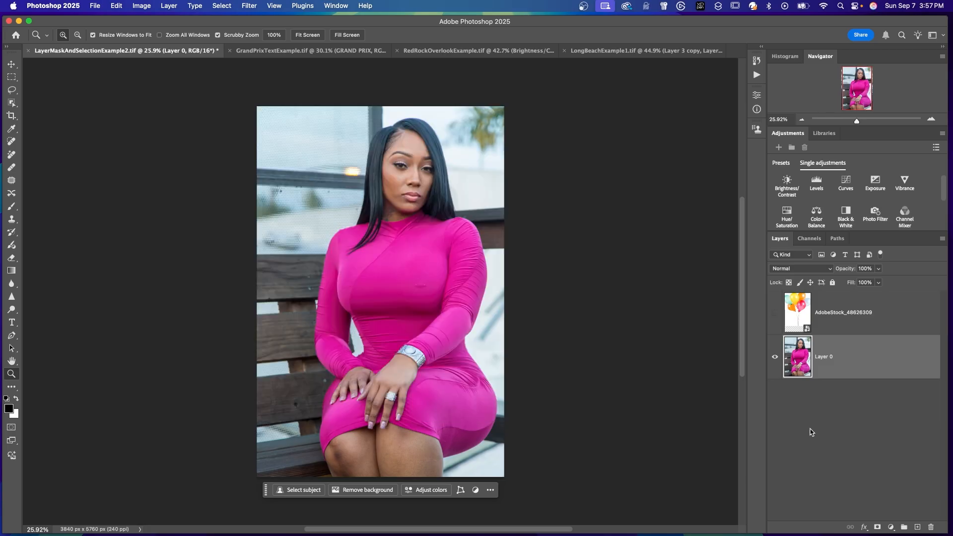
Select the woman as subject on Layer 0, turn the selection into a layer mask, and compare the mask disabled and enabled
left_click(292, 491)
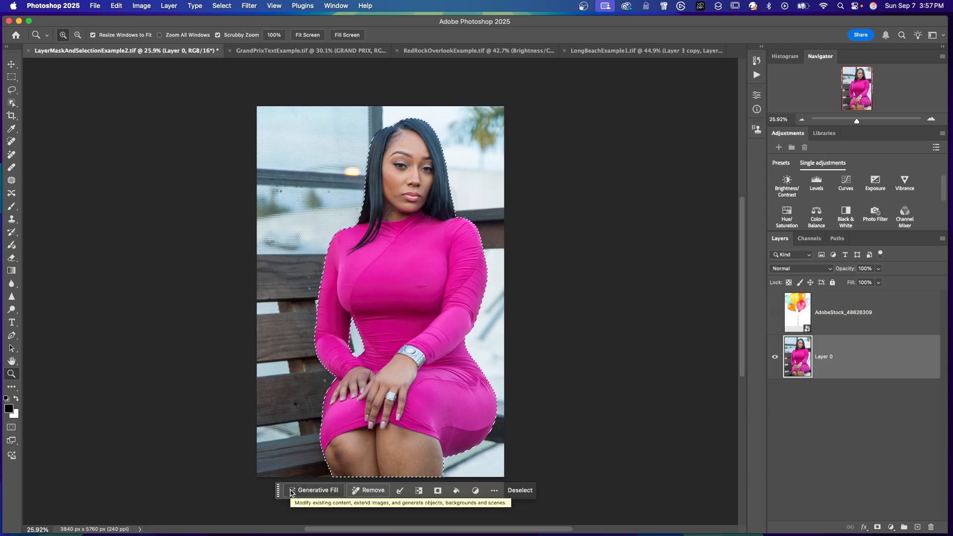
left_click(878, 527)
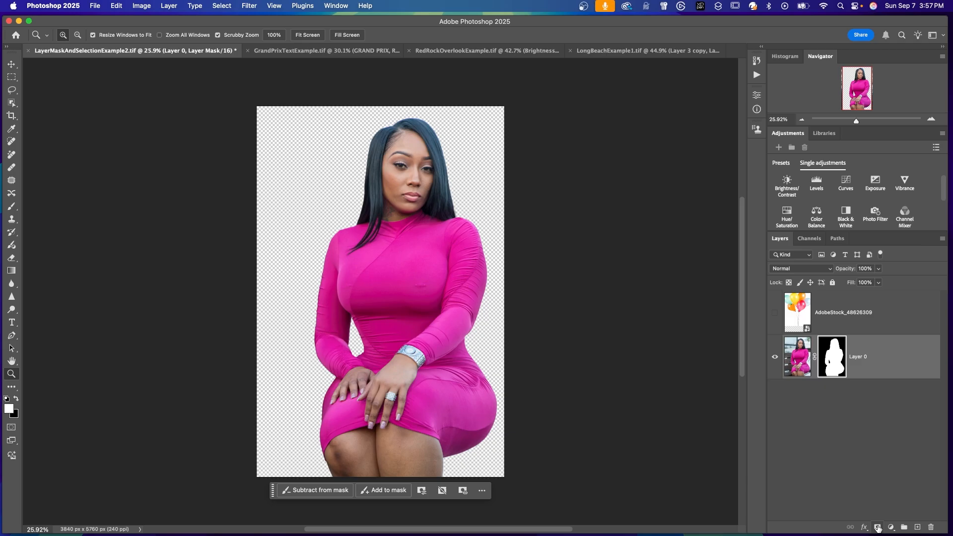
left_click(832, 358, "shift")
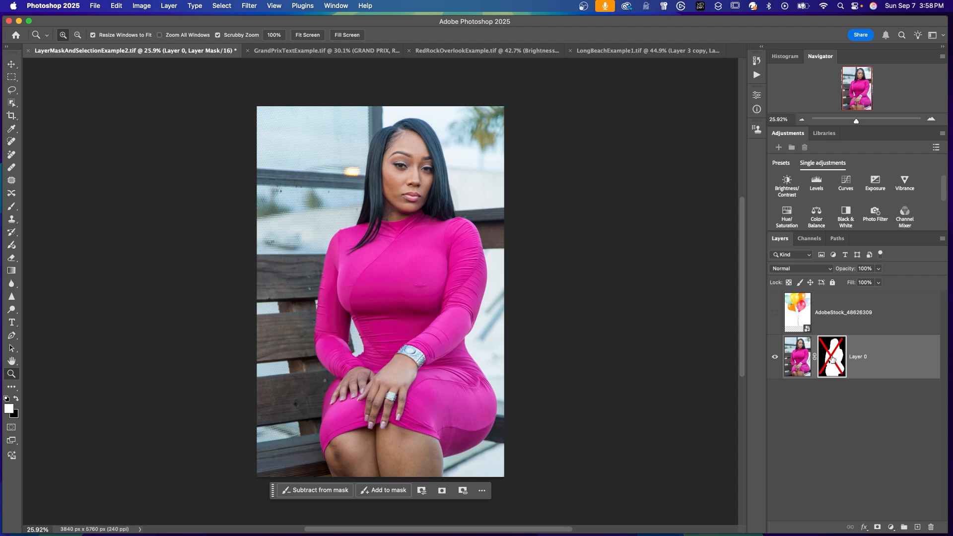
left_click(832, 359, "shift")
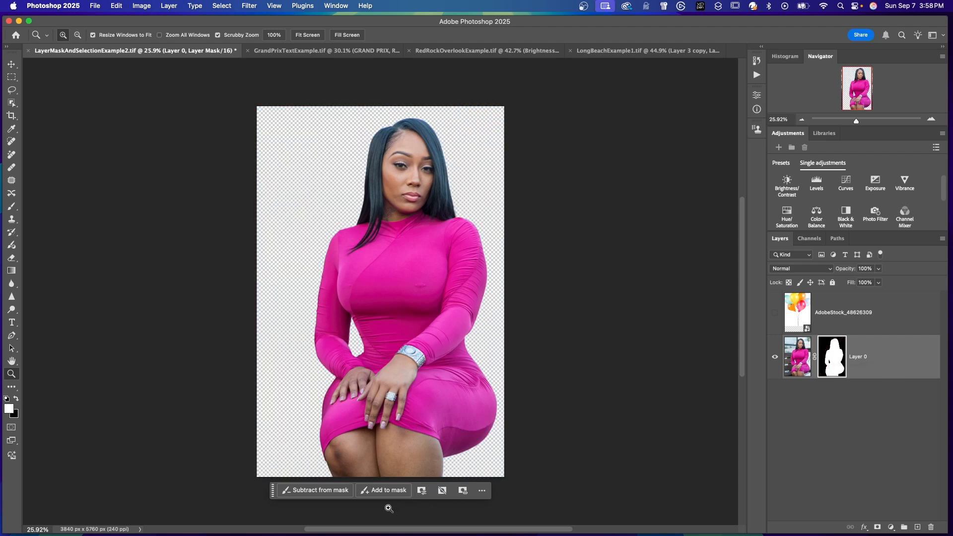
Add to the Layer 0 mask by painting with the size 1500 brush to bring back the background around the woman's lower body
left_click(793, 359)
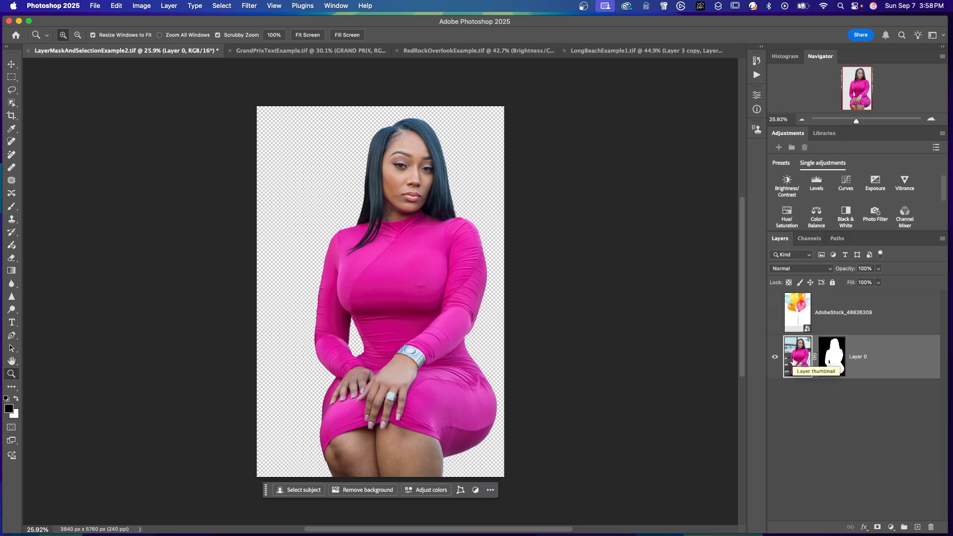
left_click(832, 360)
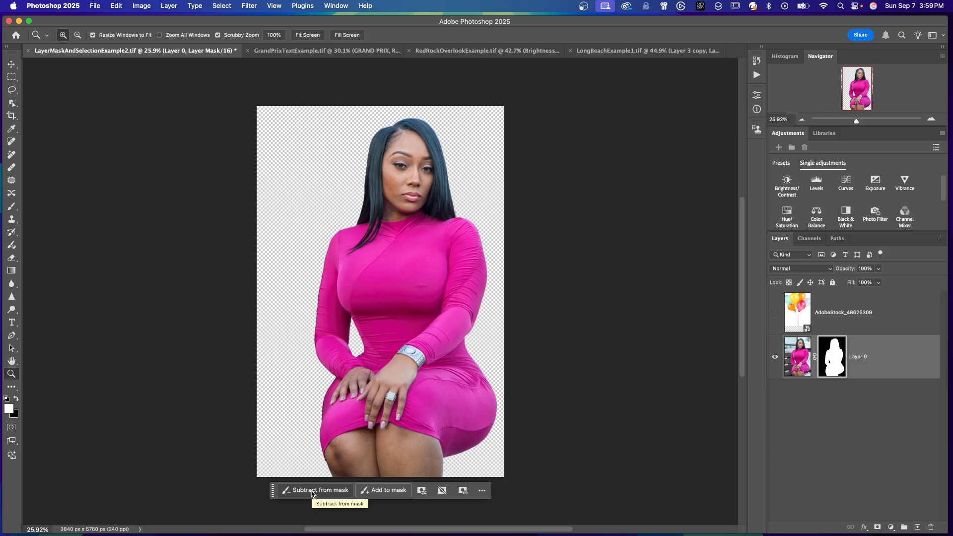
left_click(386, 493)
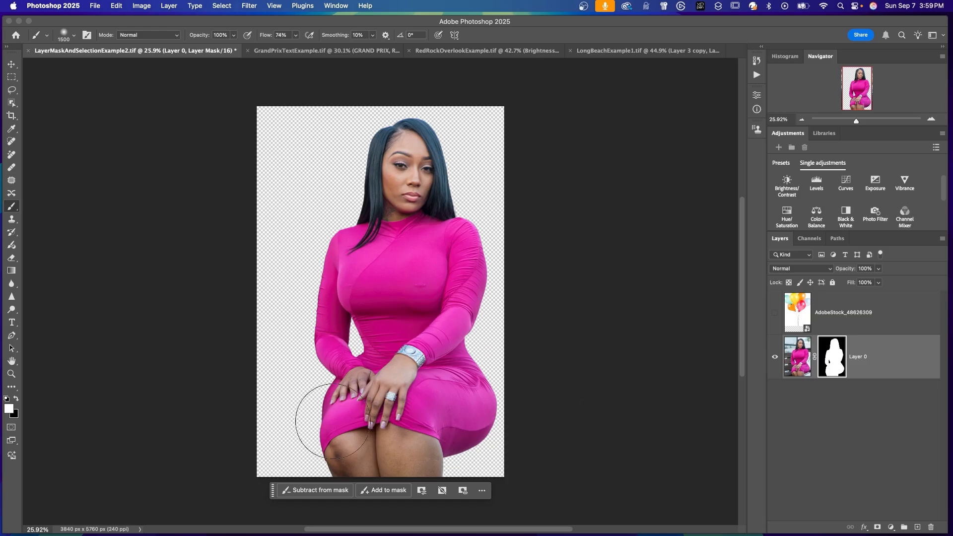
mouse_move(323, 432)
left_mouse_down()
mouse_move(249, 445)
mouse_move(527, 451)
mouse_move(458, 444)
mouse_move(511, 432)
mouse_move(433, 408)
mouse_move(480, 394)
mouse_move(491, 397)
mouse_move(260, 411)
mouse_move(304, 413)
mouse_move(274, 394)
mouse_move(328, 393)
mouse_move(283, 367)
mouse_move(319, 368)
mouse_move(275, 364)
mouse_move(526, 361)
mouse_move(482, 360)
mouse_move(508, 348)
mouse_move(507, 400)
mouse_move(498, 364)
mouse_move(358, 355)
left_mouse_up()
View the Layer 0 mask on its own in black and white and return to the normal image view
left_click(463, 492)
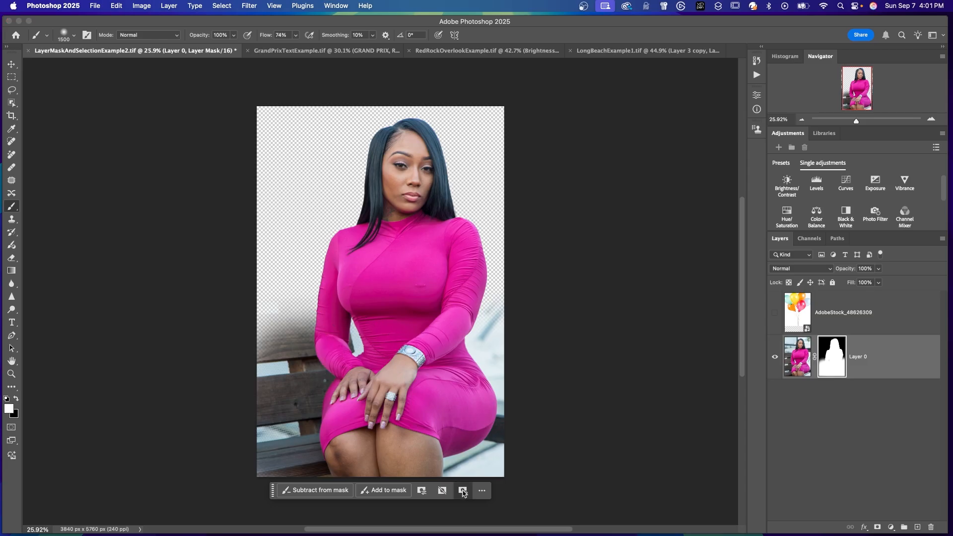
left_click(471, 514)
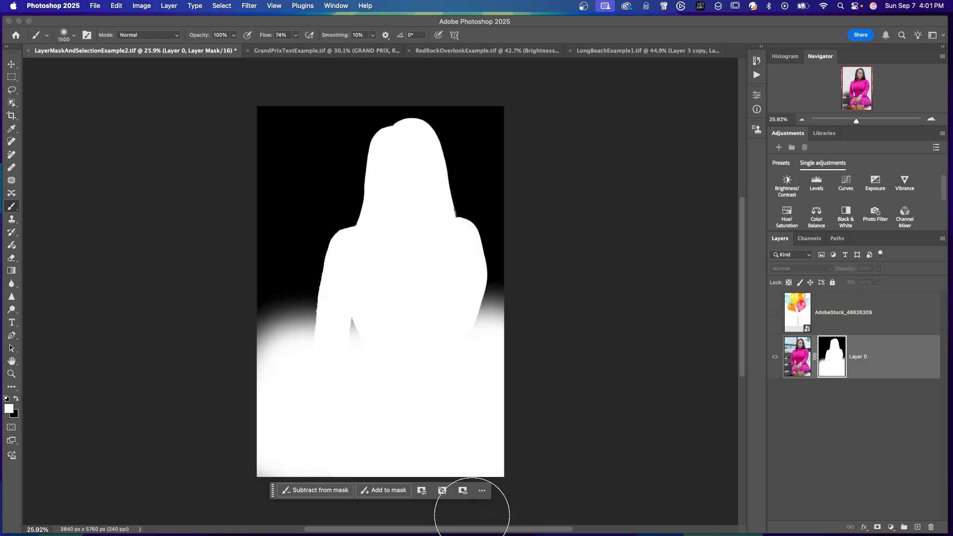
left_click(463, 490)
left_click(469, 502)
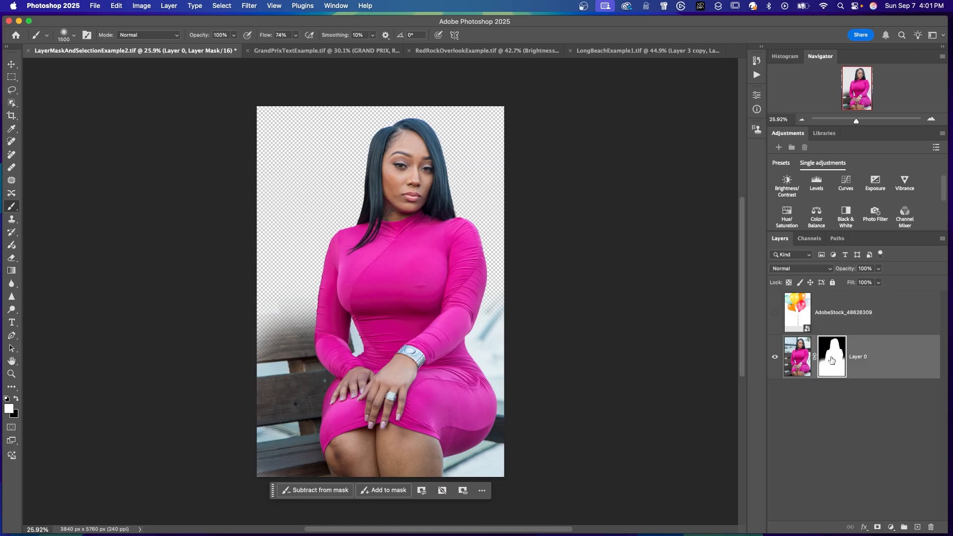
View the Layer 0 mask in black and white and as an overlay, and return the view to On Layers
left_click(831, 360, "alt")
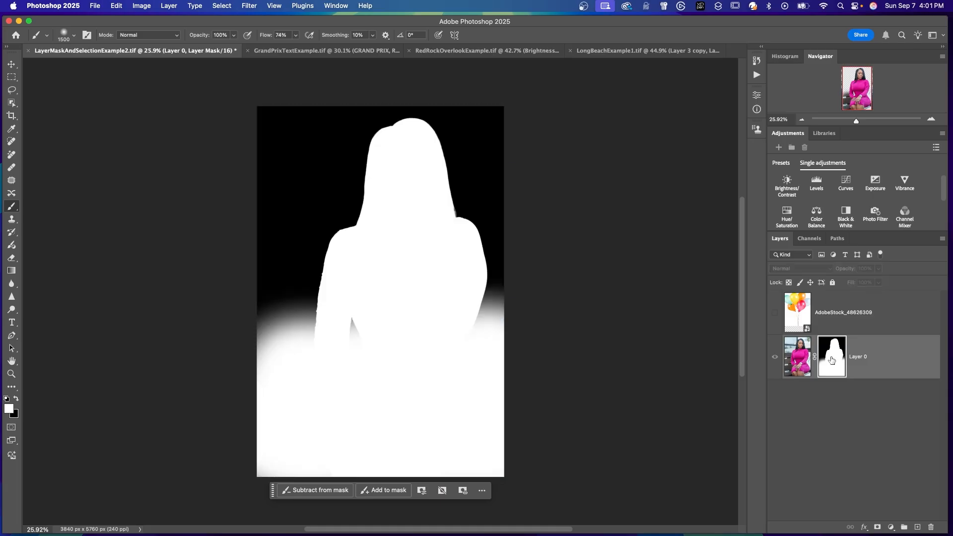
left_click(463, 490)
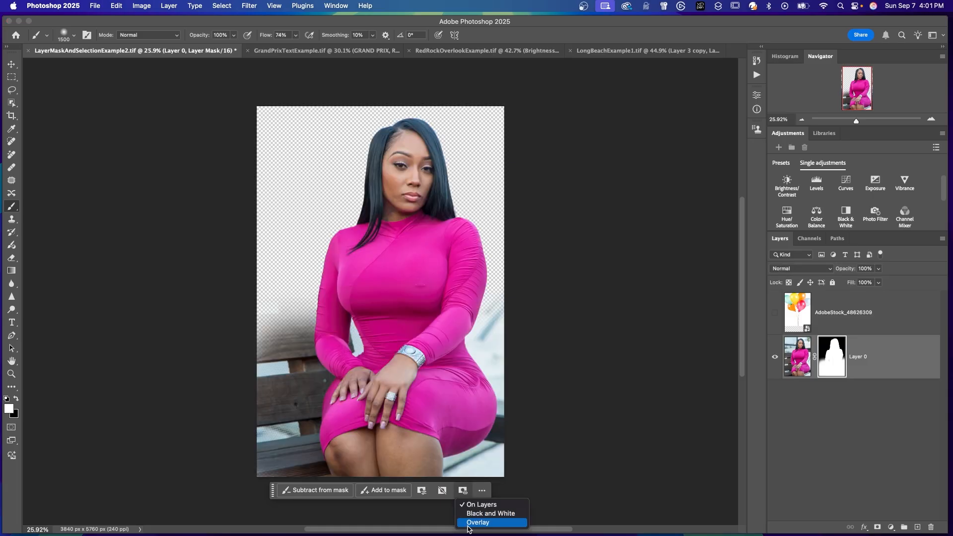
left_click(468, 524)
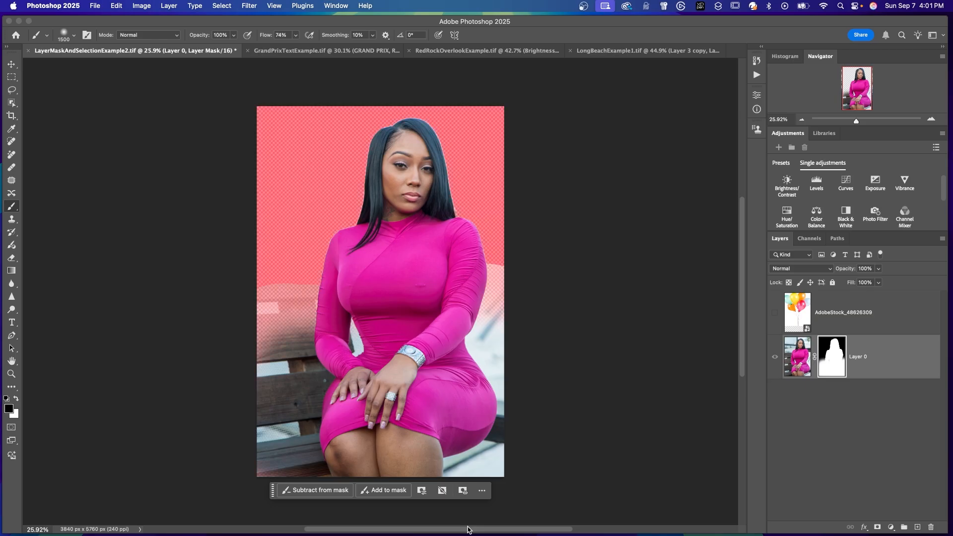
left_click(464, 490)
left_click(469, 506)
Paint white on the Layer 0 mask with the size 1500 brush to reveal the bench on both sides, comparing with the mask disabled
left_click(441, 491)
left_click(441, 491)
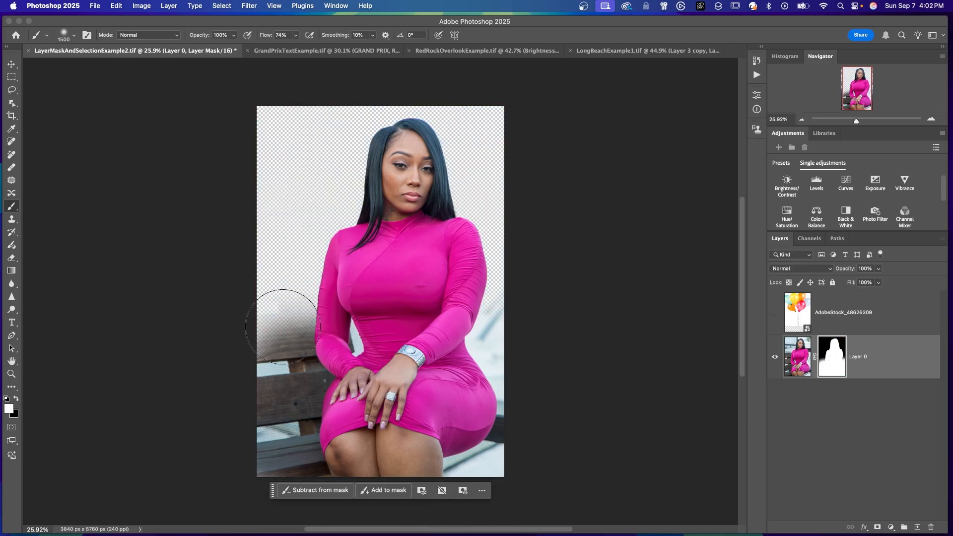
mouse_move(283, 326)
left_mouse_down()
mouse_move(270, 312)
mouse_move(311, 305)
mouse_move(275, 288)
left_mouse_up()
mouse_move(507, 309)
left_mouse_down()
mouse_move(509, 298)
mouse_move(492, 309)
left_mouse_up()
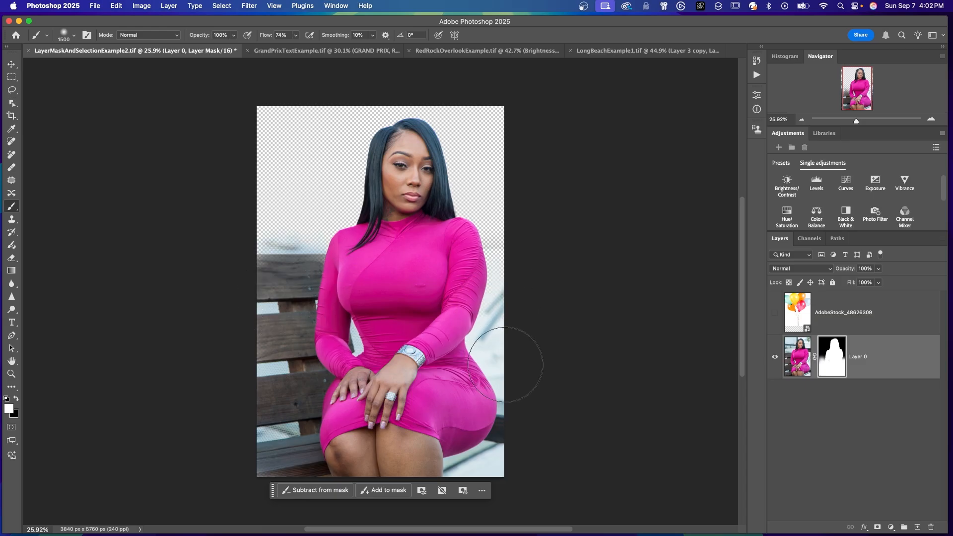
left_click(441, 491)
left_click(441, 490)
mouse_move(499, 233)
left_mouse_down()
mouse_move(515, 252)
mouse_move(447, 251)
mouse_move(482, 254)
left_mouse_up()
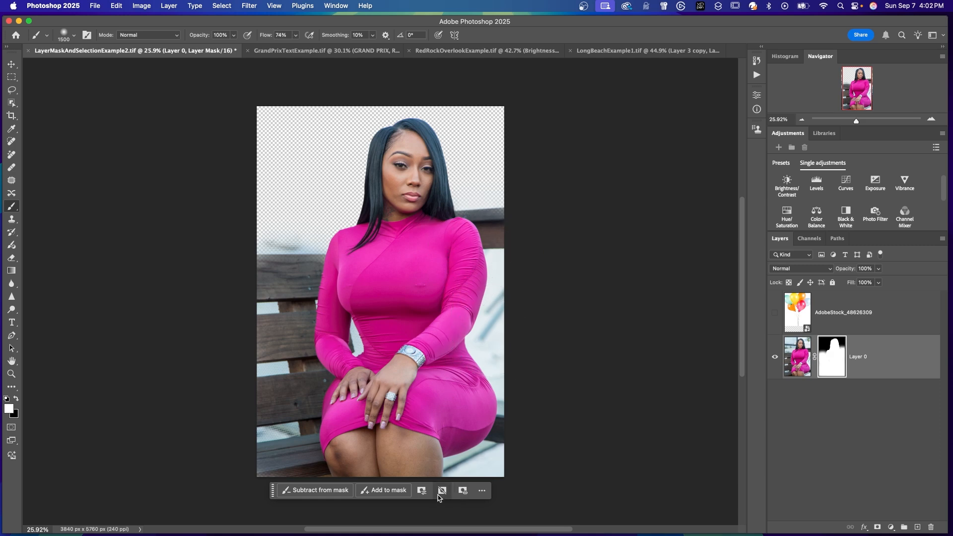
left_click(441, 491)
left_click(442, 491)
left_click(441, 491)
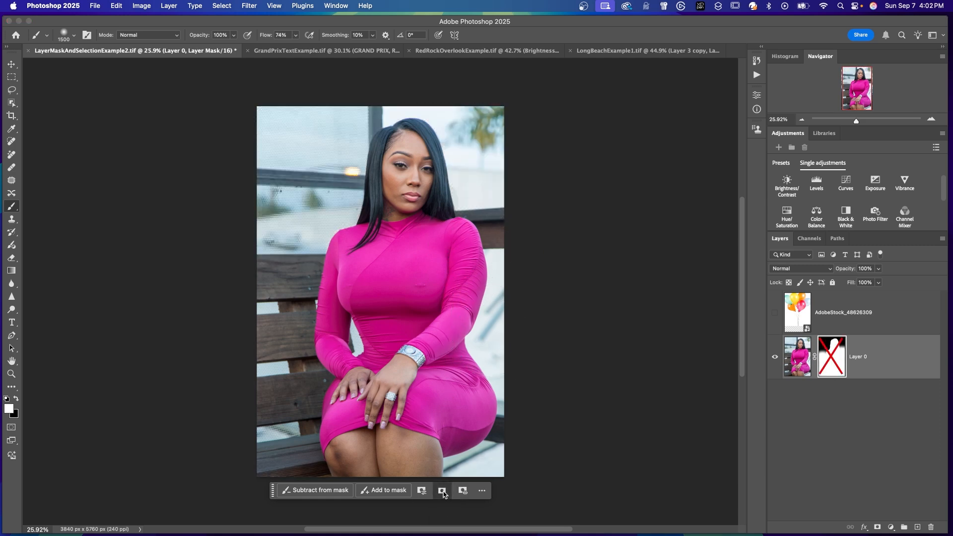
left_click(442, 491)
Reduce the brush size to 700 and paint black on the Layer 0 mask to hide the leftover background above the bench's backrest
key("bracketleft")
key("bracketleft")
key("bracketleft")
key("bracketleft")
key("bracketleft")
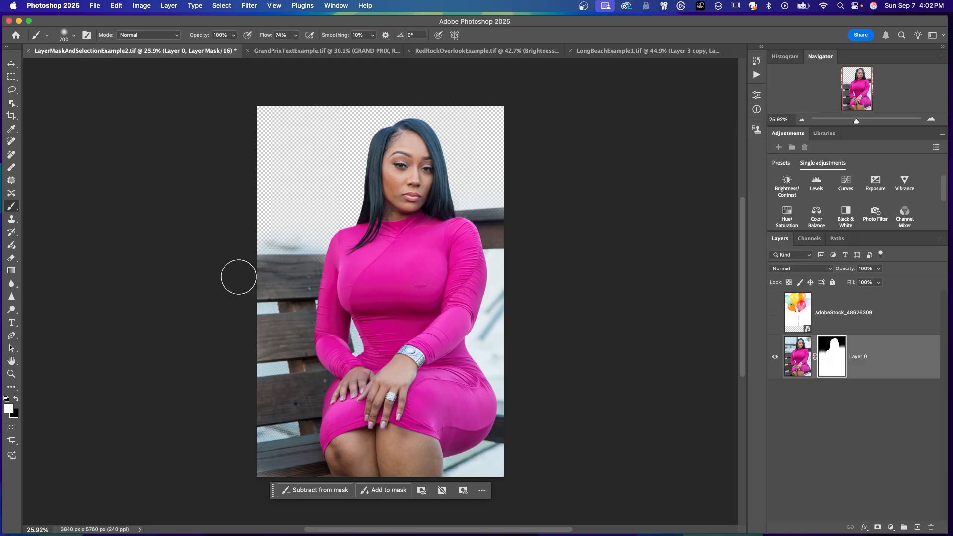
key("x")
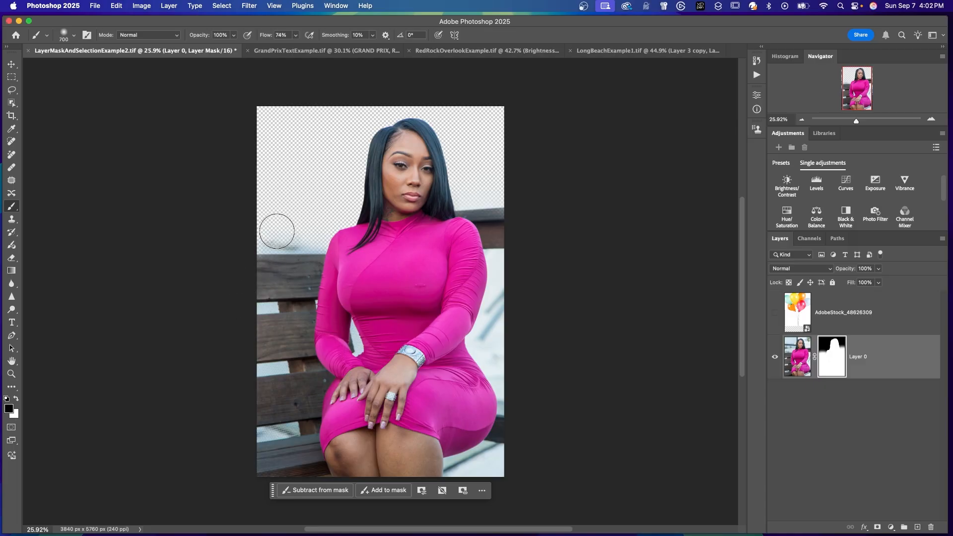
left_click_drag(276, 231, 305, 246)
Set the brush flow to 28% and softly paint away the remaining haze along the top edge of the bench on the mask
key("x")
left_click(295, 35)
left_click_drag(296, 47, 264, 45)
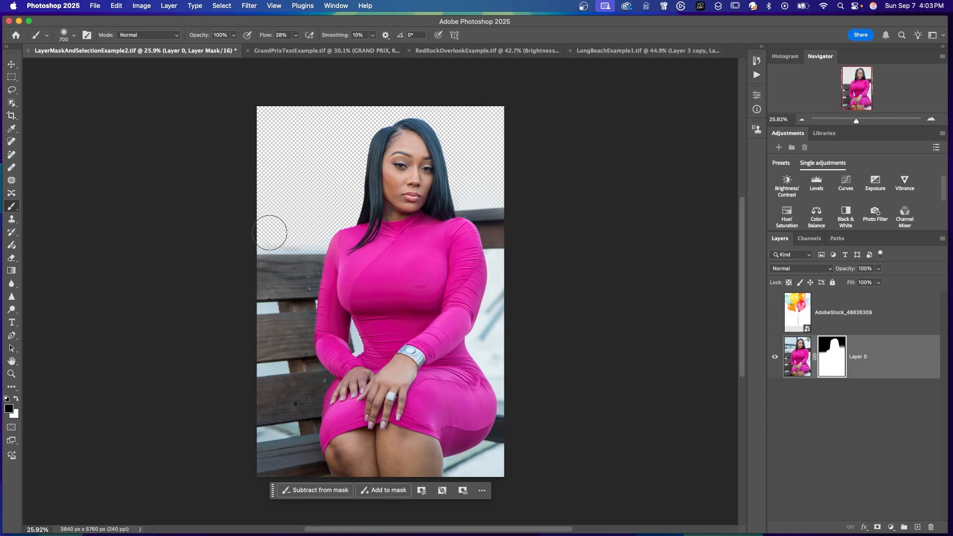
left_click_drag(270, 232, 294, 233)
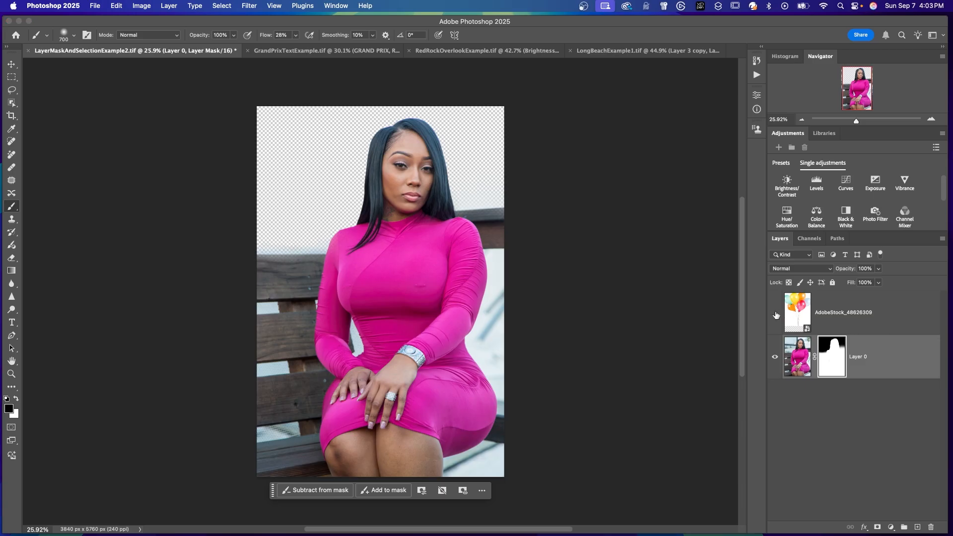
Show the AdobeStock_48626309 balloons layer, place it beneath Layer 0, and select the Layer 0 mask
left_click(775, 312)
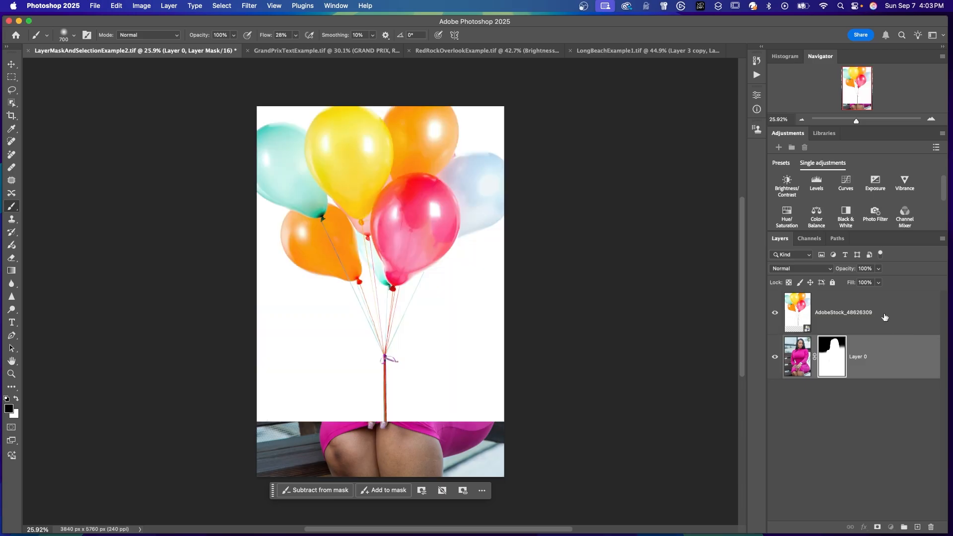
left_click_drag(884, 317, 844, 380)
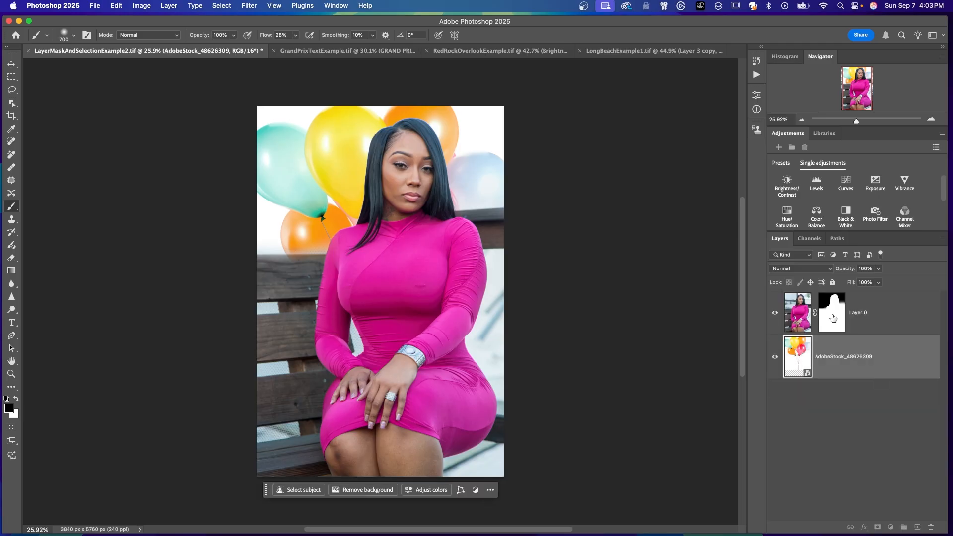
left_click(833, 318)
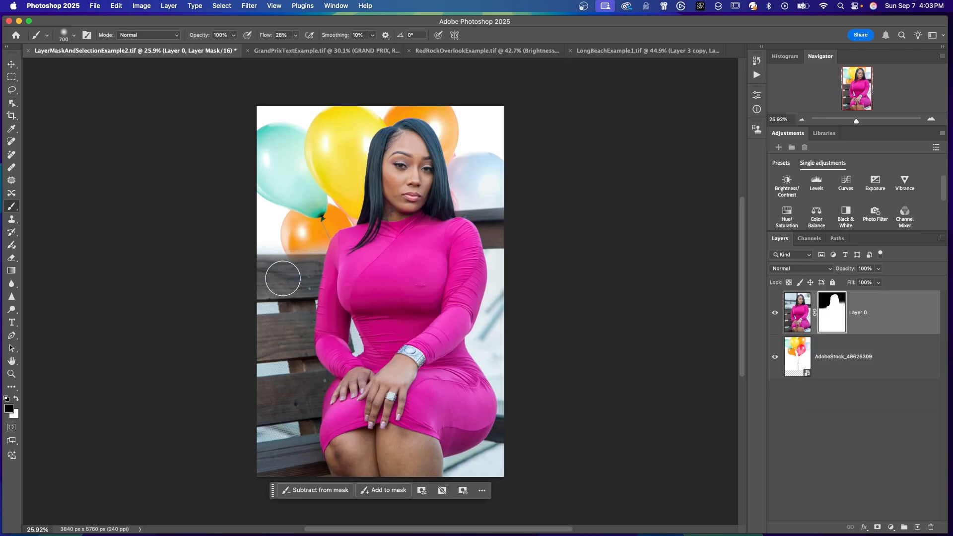
Lower the brush flow to 9% and set the brush to subtract from the Layer 0 mask
key("x")
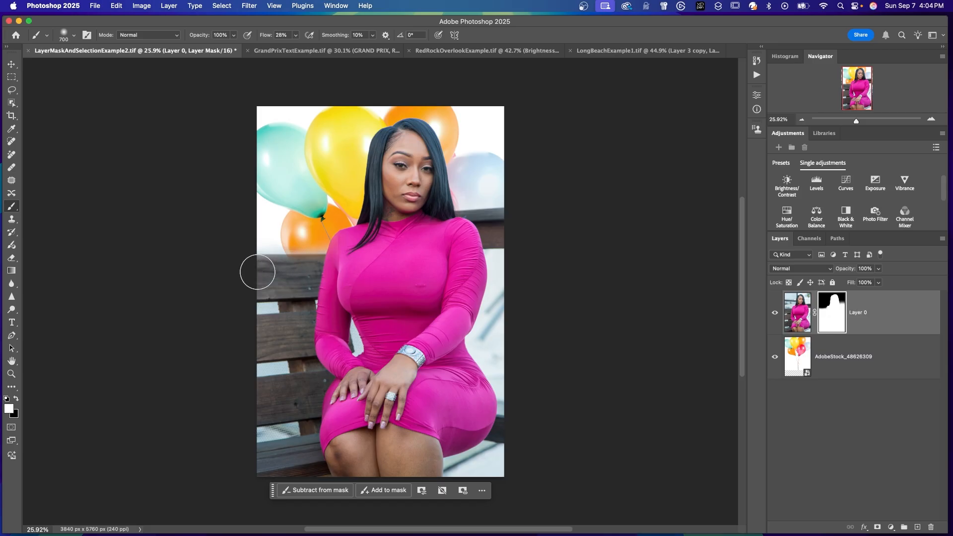
left_click(295, 35)
left_click_drag(295, 46, 287, 47)
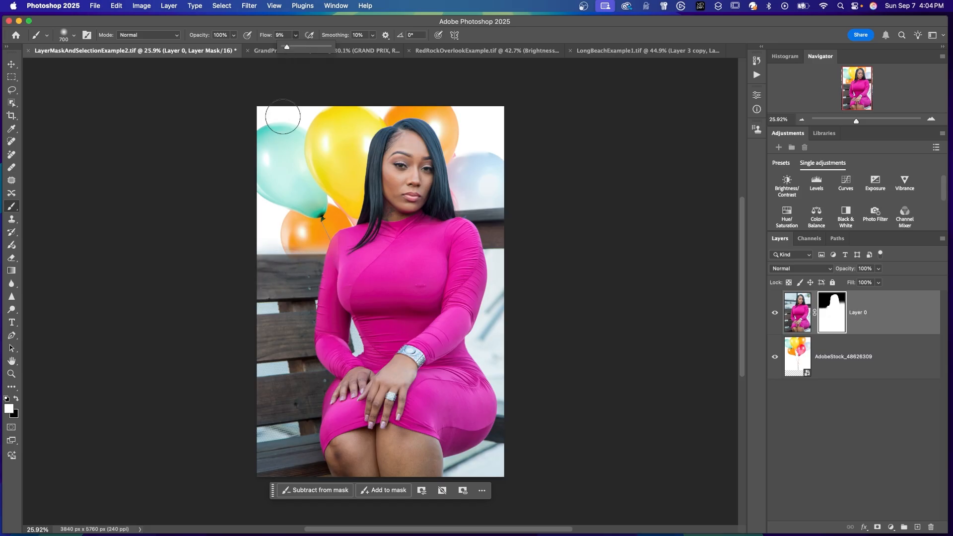
left_click(324, 491)
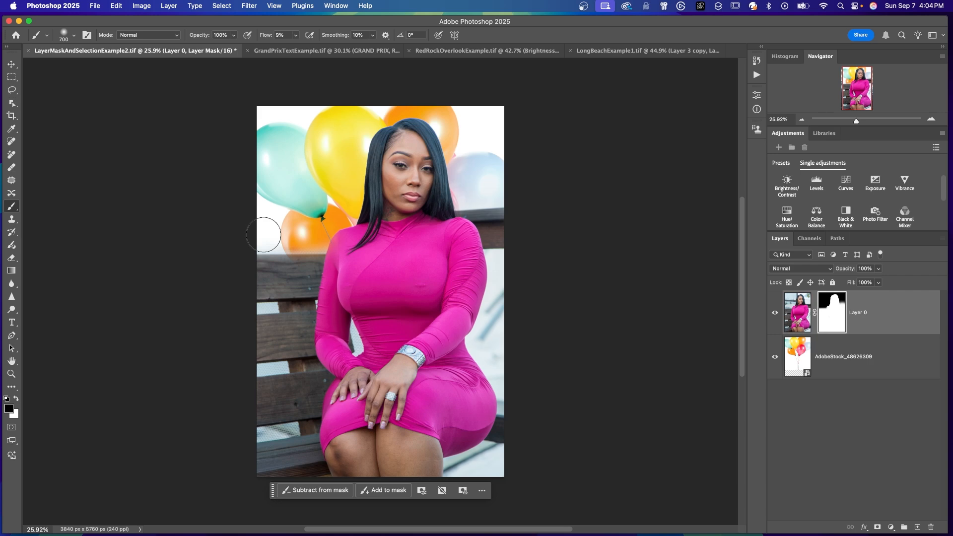
Feather the Layer 0 mask by 3.1 px, try its density at 78%, and restore the density to 100%
left_click(422, 490)
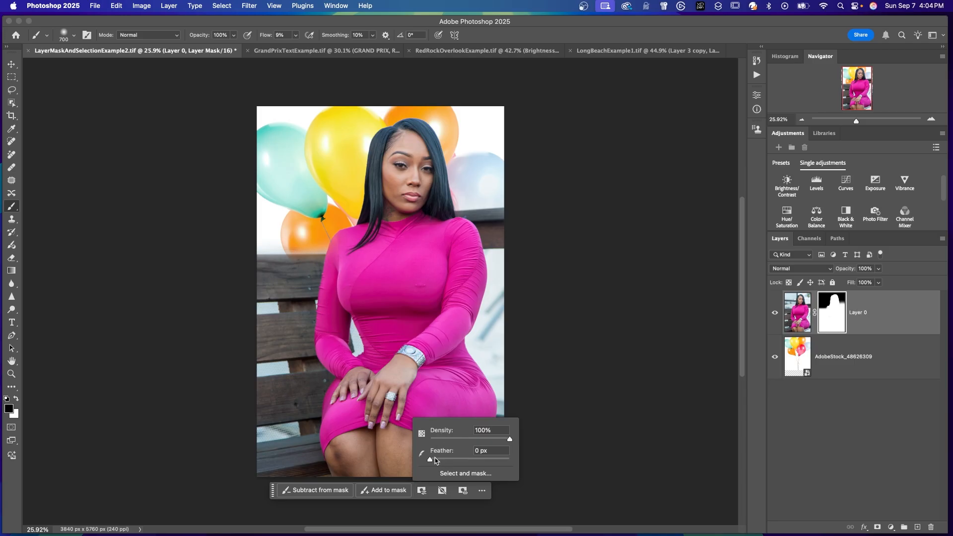
left_click_drag(430, 462, 444, 463)
mouse_move(509, 439)
left_mouse_down()
mouse_move(482, 439)
mouse_move(493, 439)
left_mouse_up()
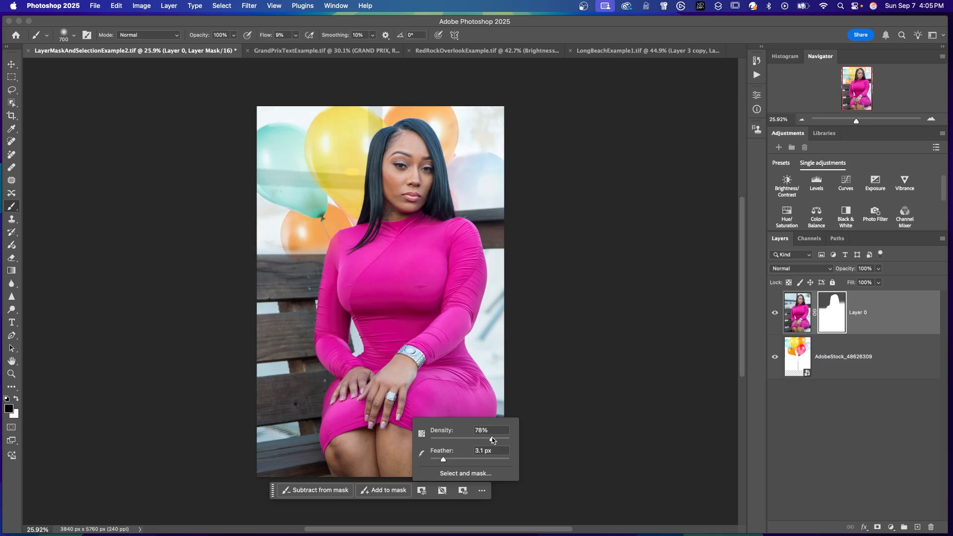
left_click_drag(493, 440, 509, 440)
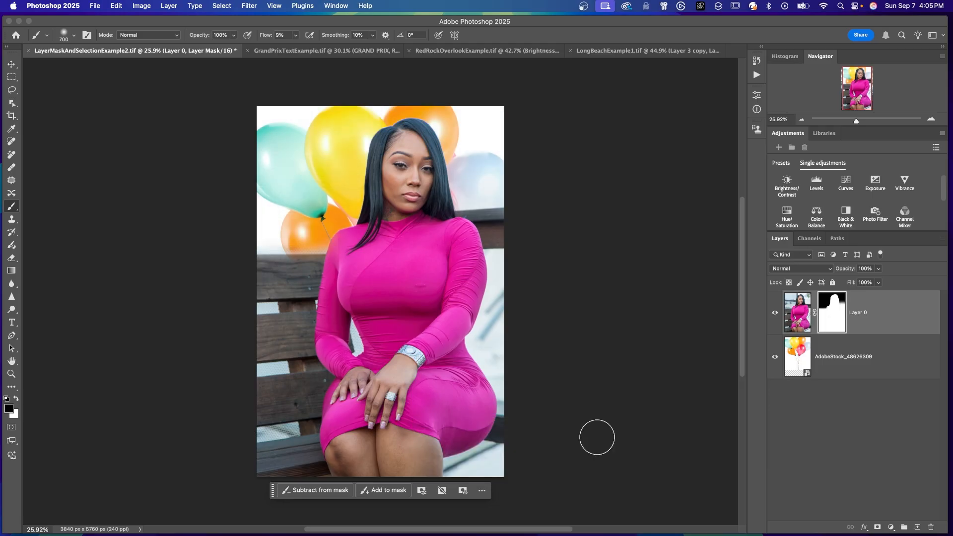